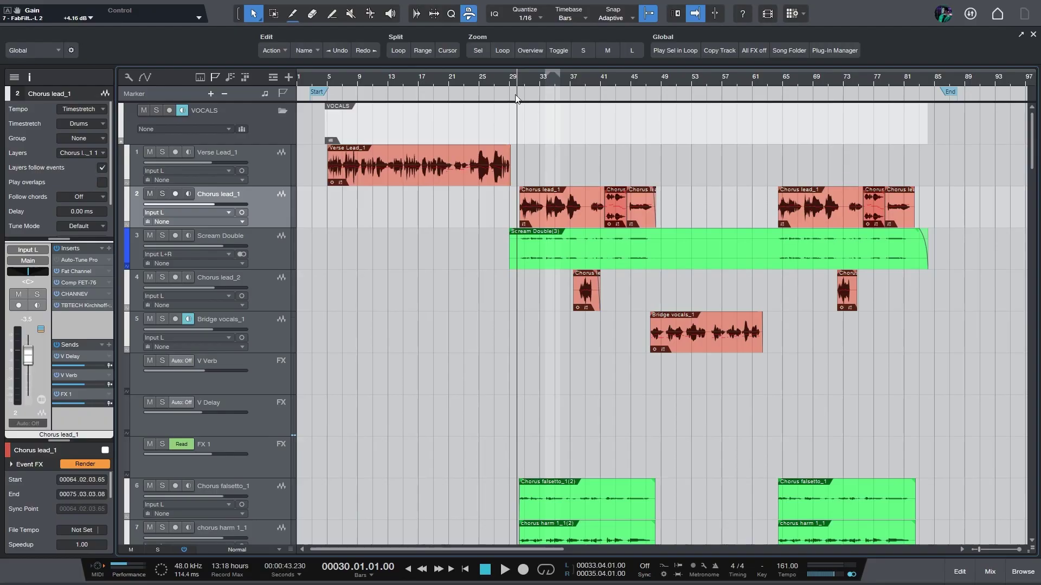
- Play the song from bar 30 while reviewing the mixer and the tracks from the vocals down to the synths
{"action": "key", "text": "space"}
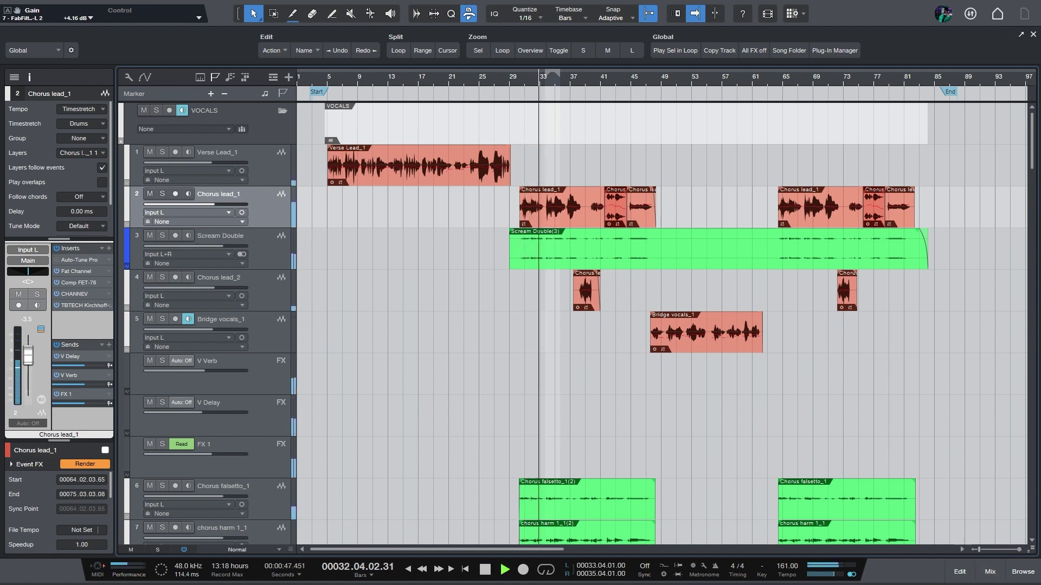
{"action": "left_click", "coordinate": [990, 572]}
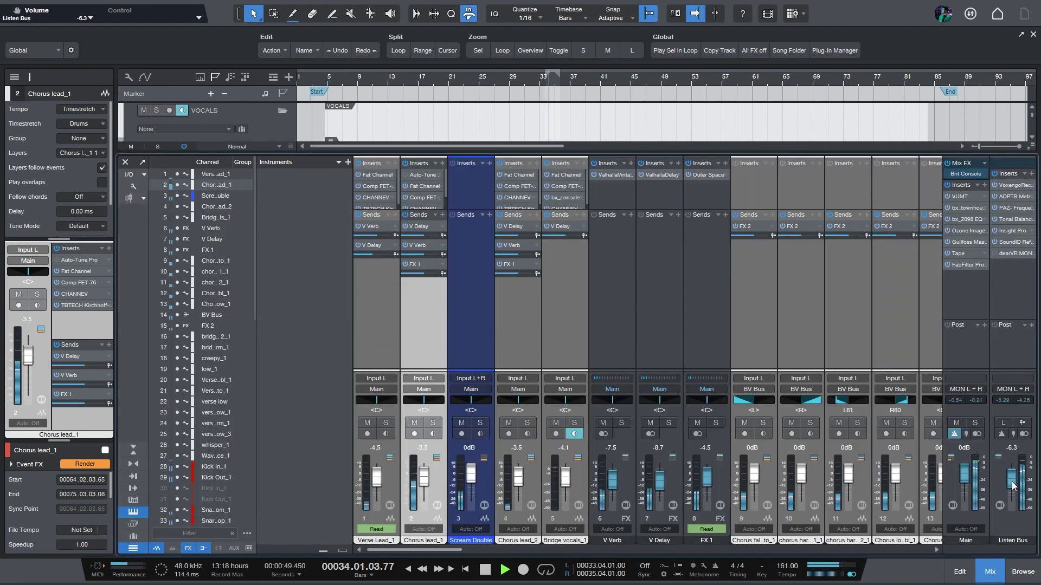
{"action": "left_click", "coordinate": [990, 572]}
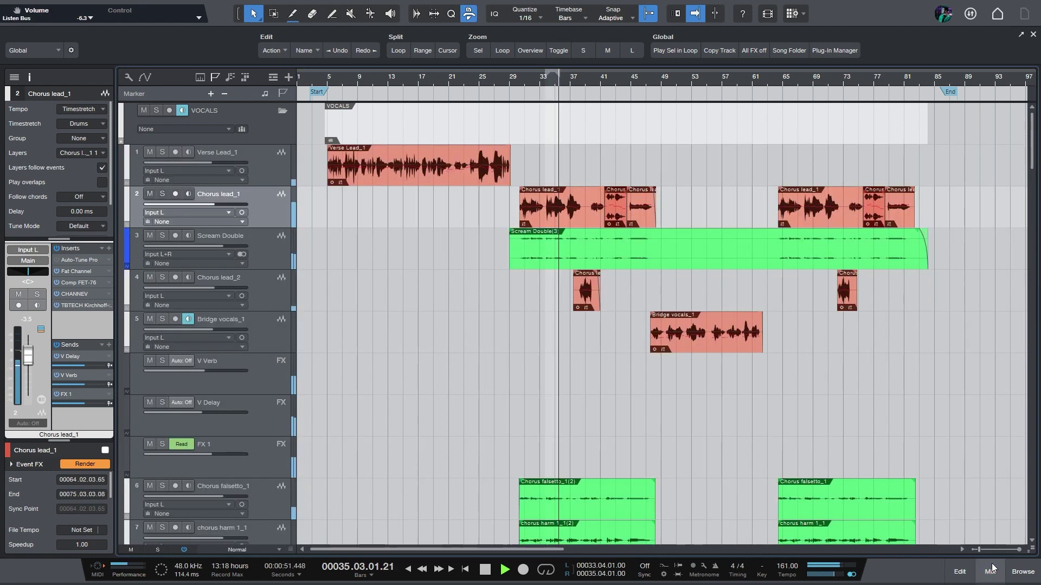
{"action": "scroll", "coordinate": [732, 425], "scroll_direction": "down", "scroll_amount": 10}
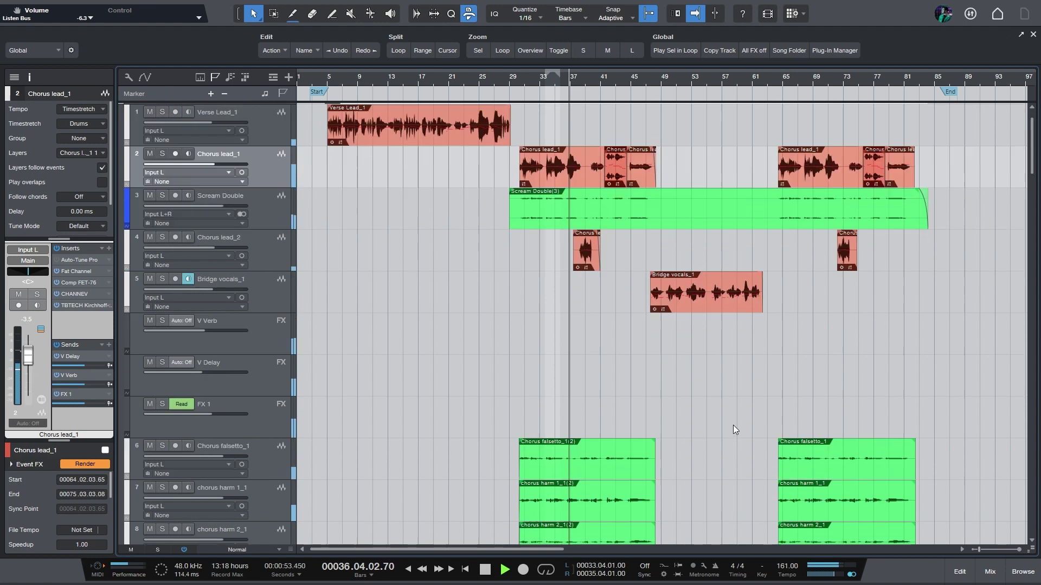
{"action": "scroll", "coordinate": [730, 428], "scroll_direction": "down", "scroll_amount": 20}
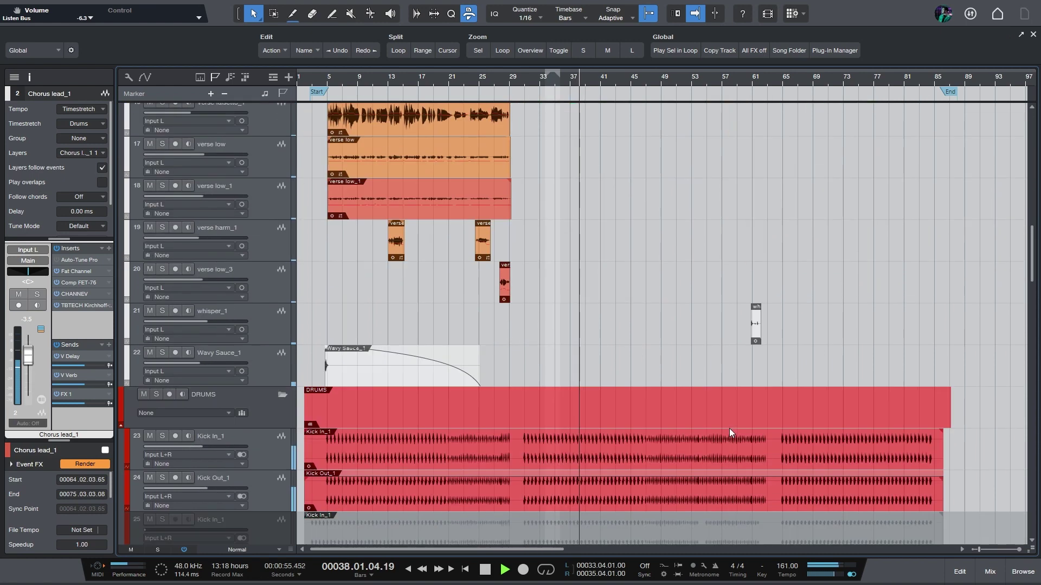
{"action": "scroll", "coordinate": [728, 428], "scroll_direction": "down", "scroll_amount": 20}
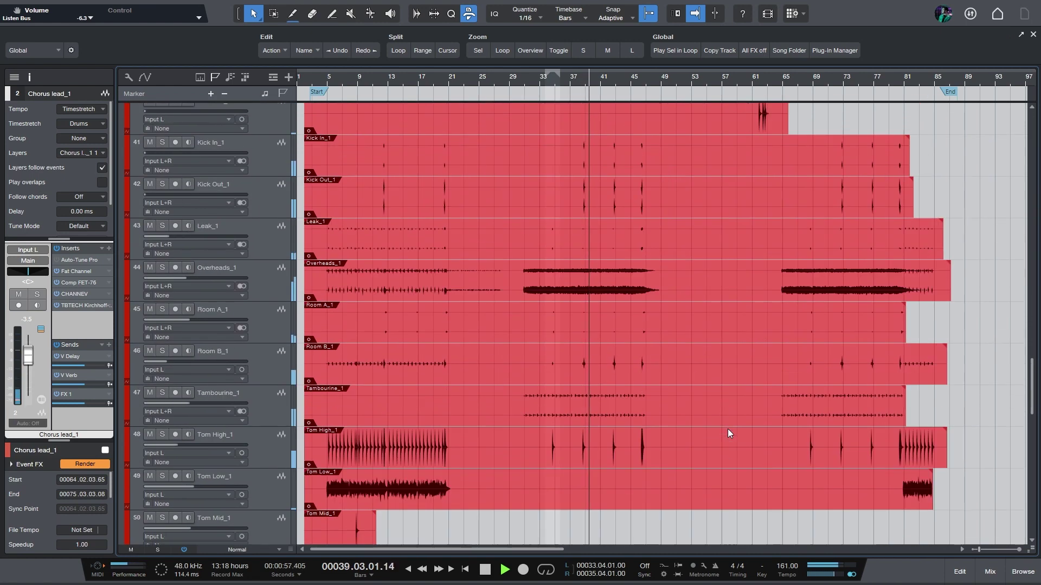
{"action": "scroll", "coordinate": [724, 432], "scroll_direction": "down", "scroll_amount": 15}
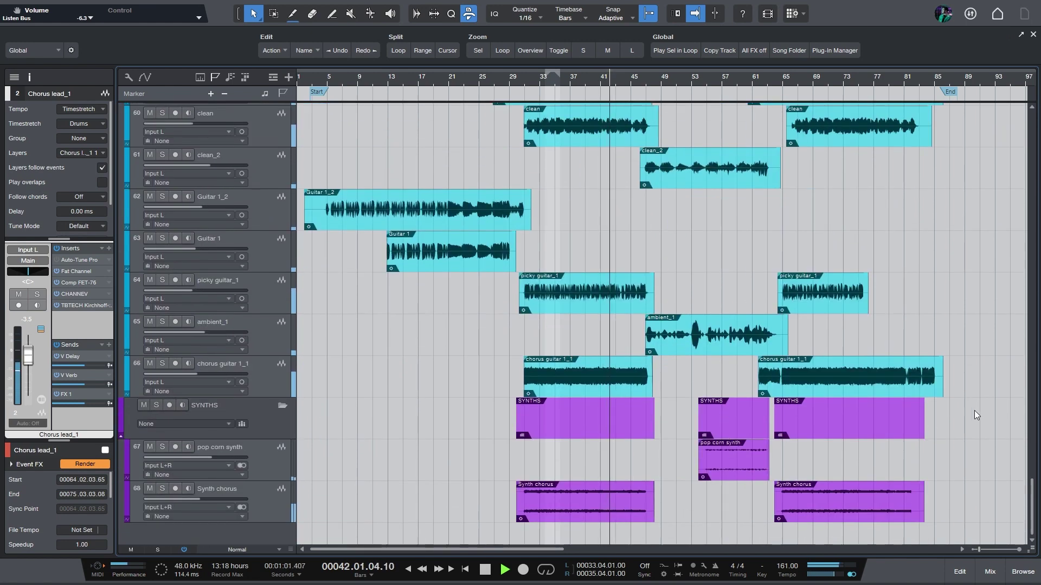
{"action": "scroll", "coordinate": [975, 415], "scroll_direction": "up", "scroll_amount": 20}
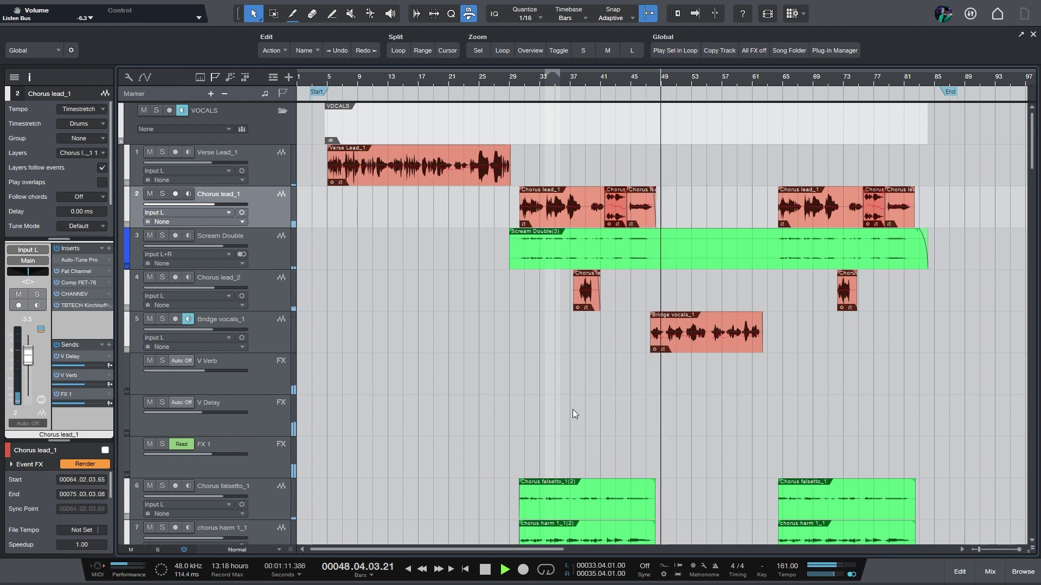
{"action": "key", "text": "space"}
- Open the first Chorus lead_1 vocal event in the Melodyne editor and examine its notes across the pitch range
{"action": "key", "text": "shift+e"}
{"action": "key", "text": "e"}
{"action": "key", "text": "e"}
{"action": "key", "text": "e"}
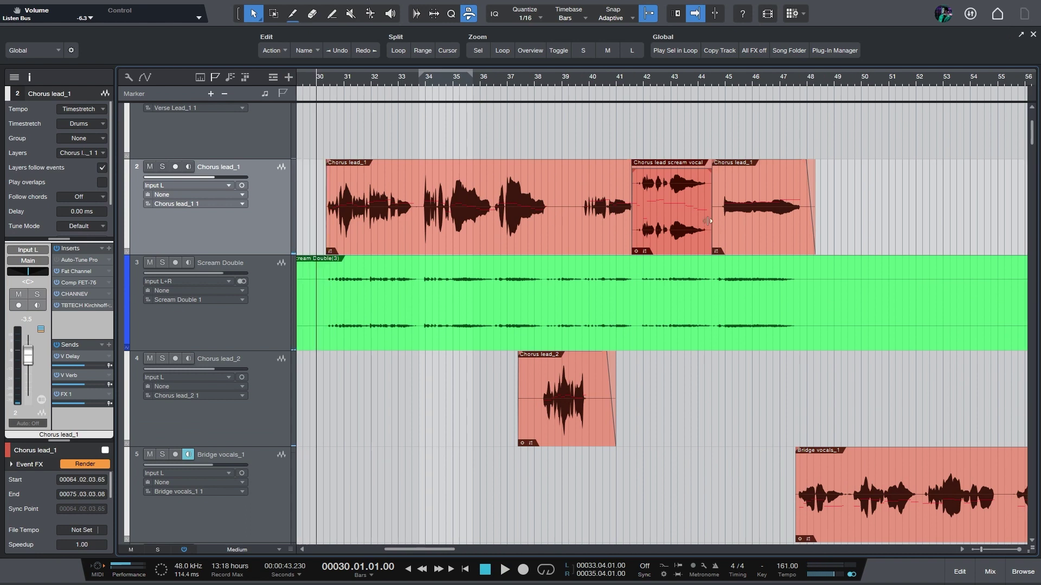
{"action": "key", "text": "w"}
{"action": "key", "text": "shift+w"}
{"action": "double_click", "coordinate": [641, 218]}
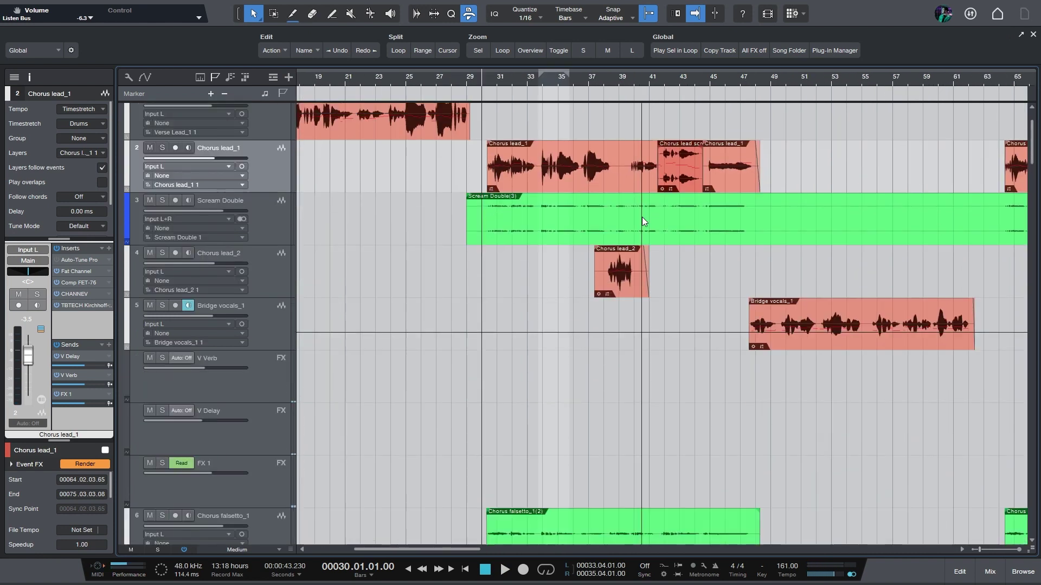
{"action": "scroll", "coordinate": [367, 332], "scroll_direction": "down", "scroll_amount": 2}
{"action": "scroll", "coordinate": [404, 419], "scroll_direction": "down", "scroll_amount": 3}
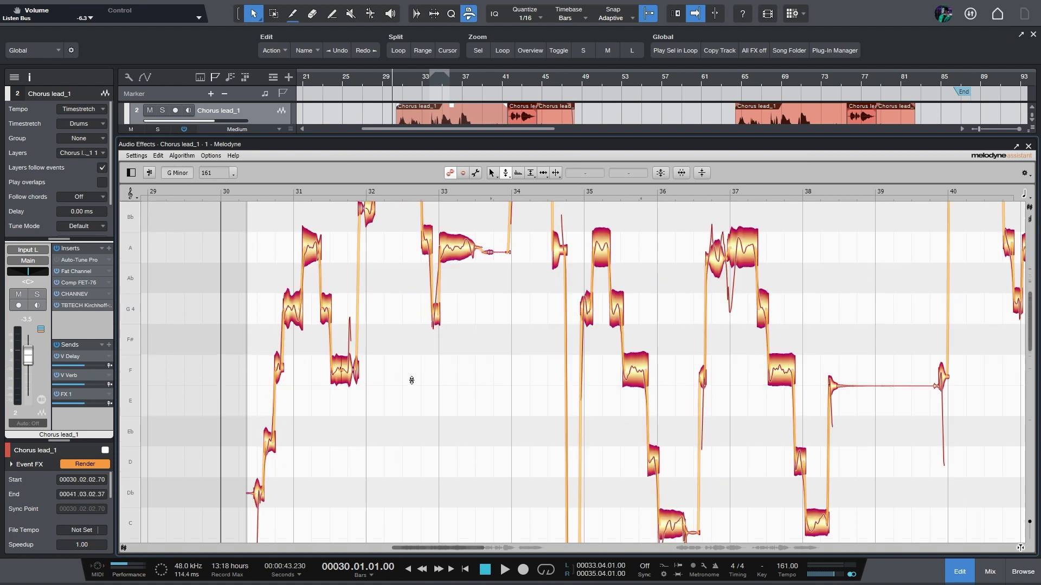
{"action": "scroll", "coordinate": [404, 420], "scroll_direction": "down", "scroll_amount": 1}
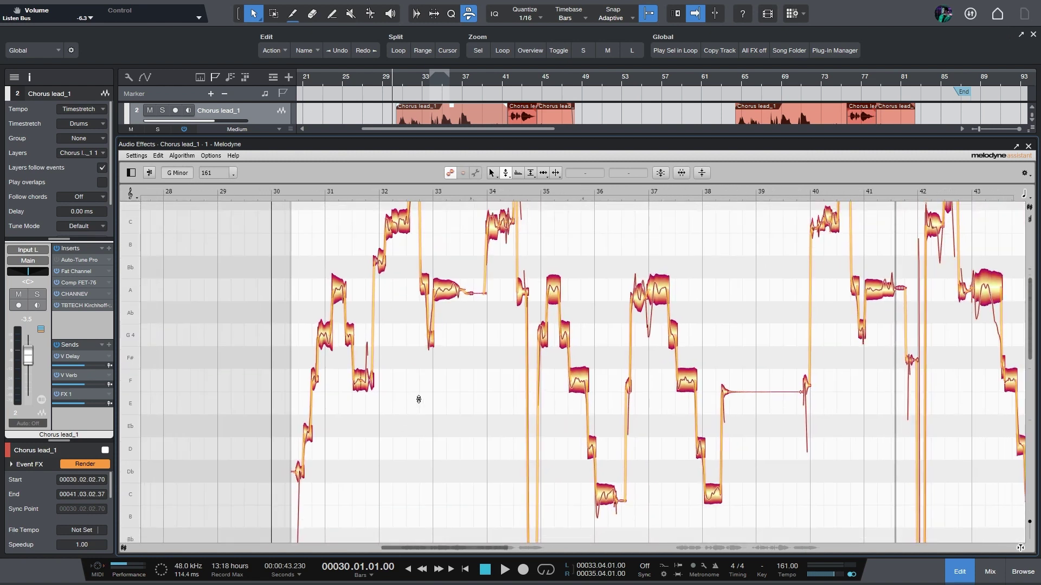
{"action": "scroll", "coordinate": [386, 451], "scroll_direction": "up", "scroll_amount": 4}
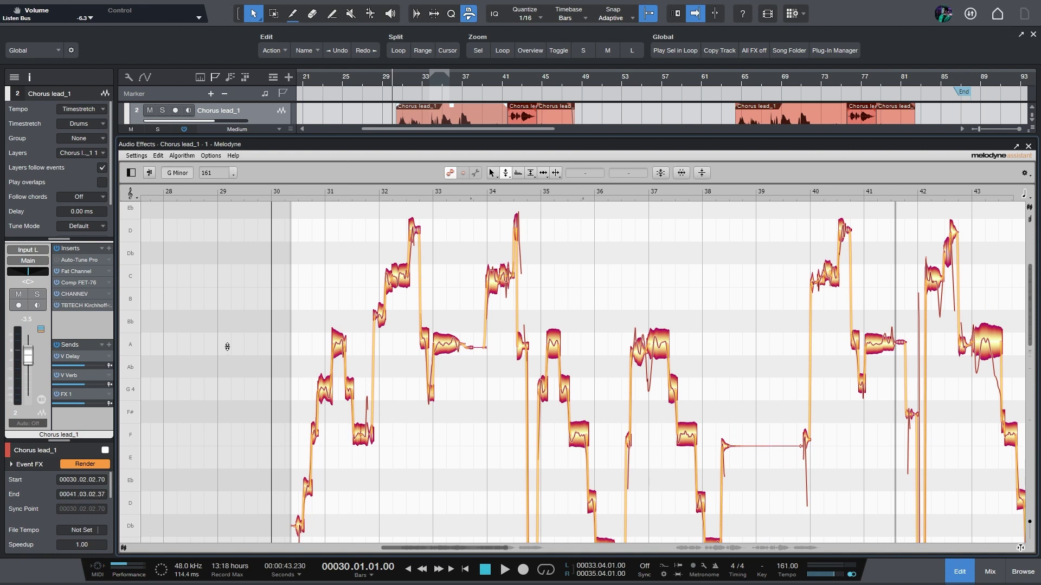
{"action": "scroll", "coordinate": [230, 317], "scroll_direction": "up", "scroll_amount": 3}
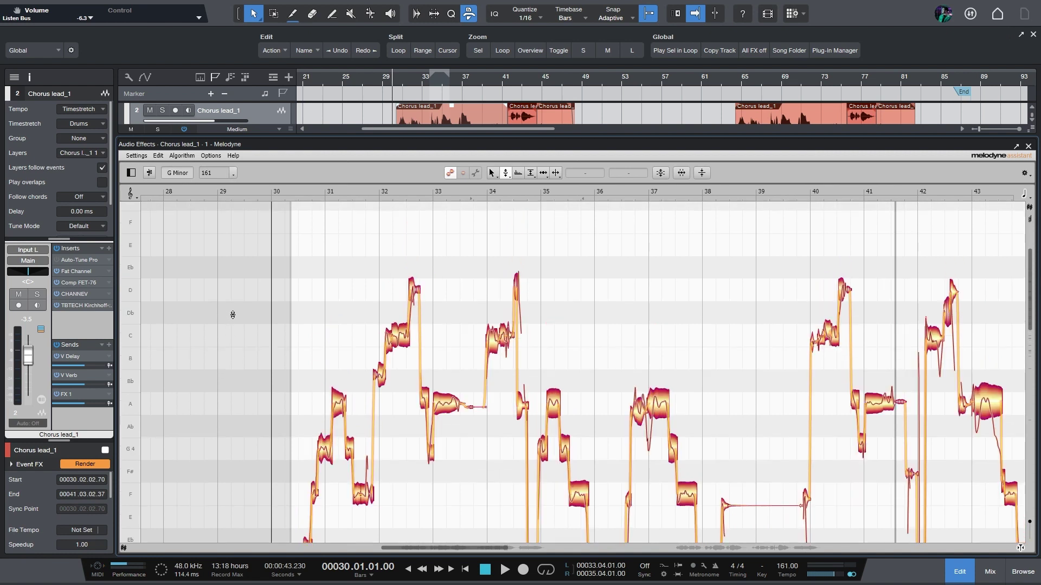
{"action": "scroll", "coordinate": [289, 330], "scroll_direction": "down", "scroll_amount": 3}
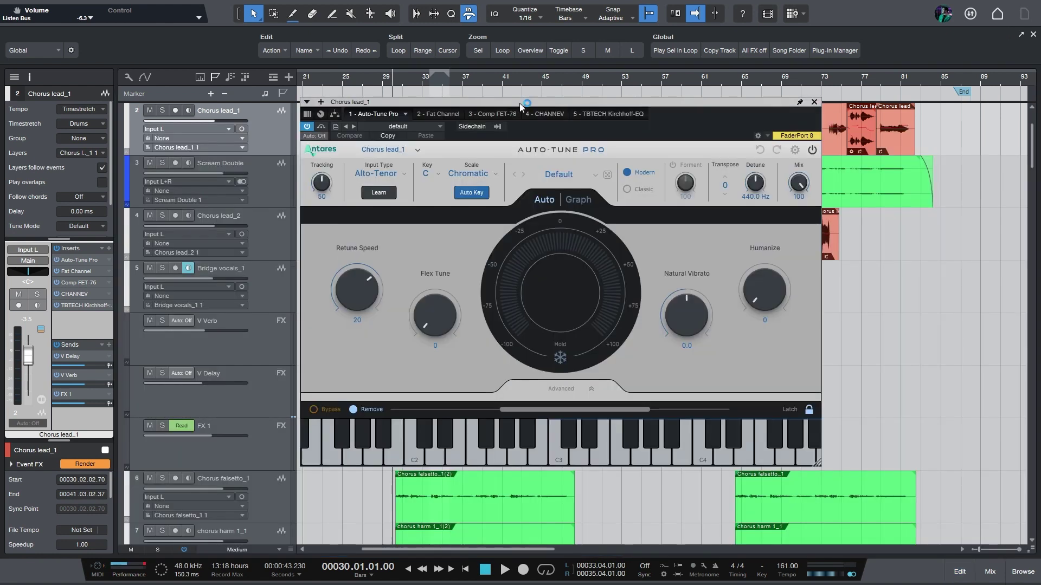
- Compare the Graph and Auto modes of Auto-Tune Pro on Chorus lead_1, ending in Auto mode
{"action": "left_click_drag", "start_coordinate": [519, 107], "coordinate": [558, 117]}
{"action": "left_click", "coordinate": [616, 210]}
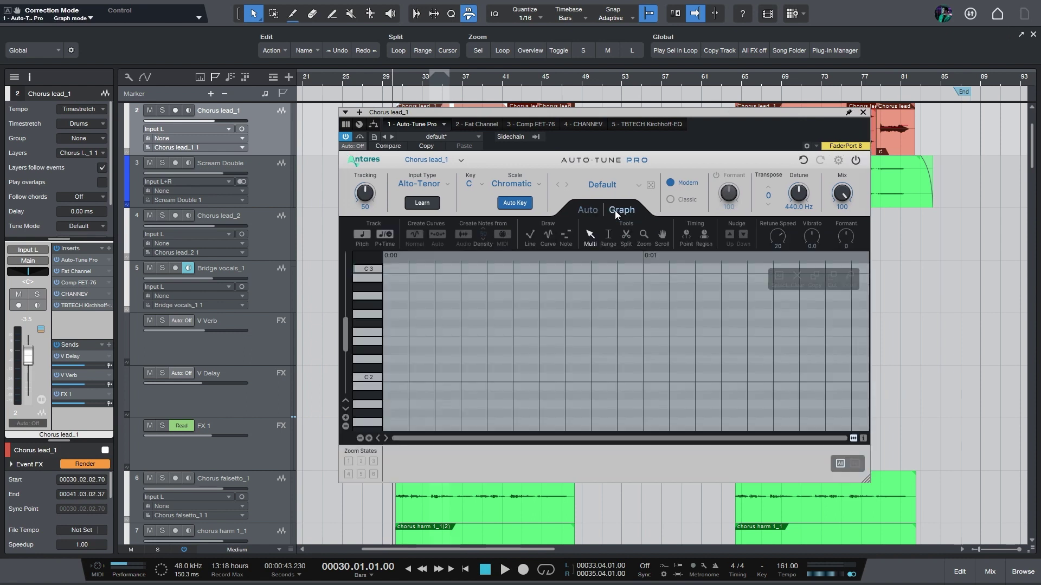
{"action": "left_click_drag", "start_coordinate": [549, 125], "coordinate": [522, 176]}
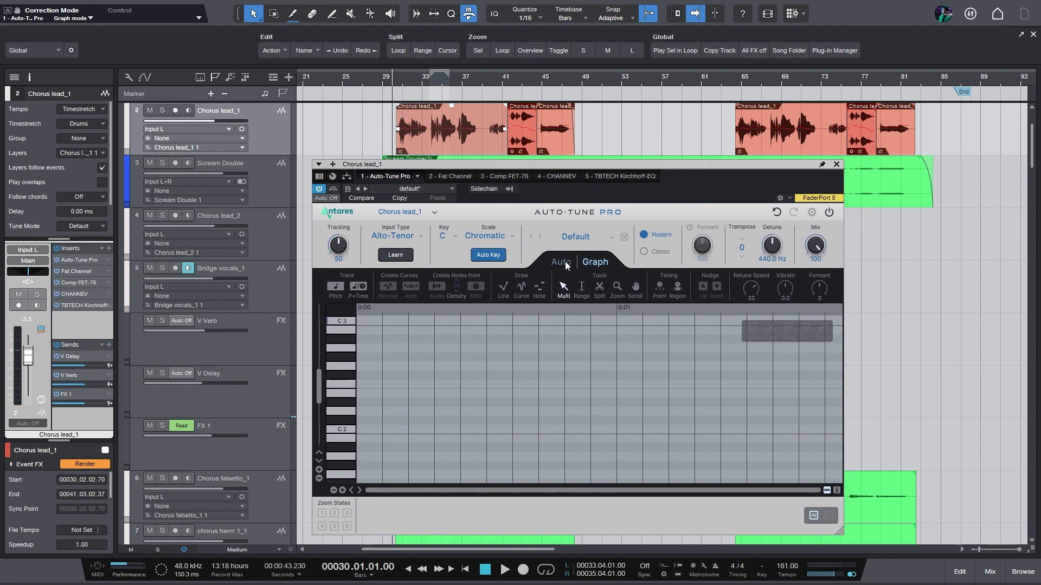
{"action": "left_click", "coordinate": [561, 262]}
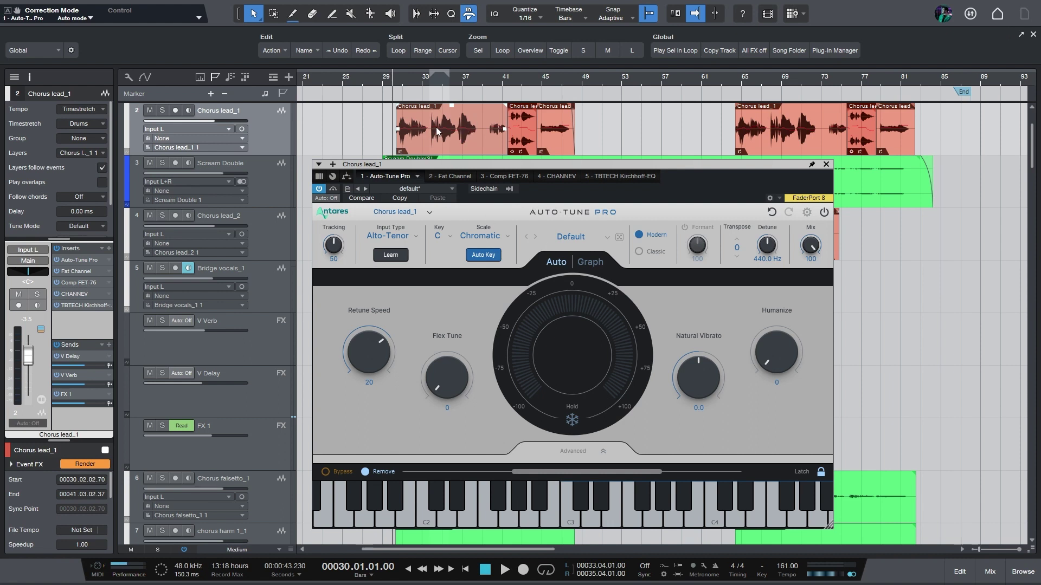
{"action": "left_click", "coordinate": [590, 262]}
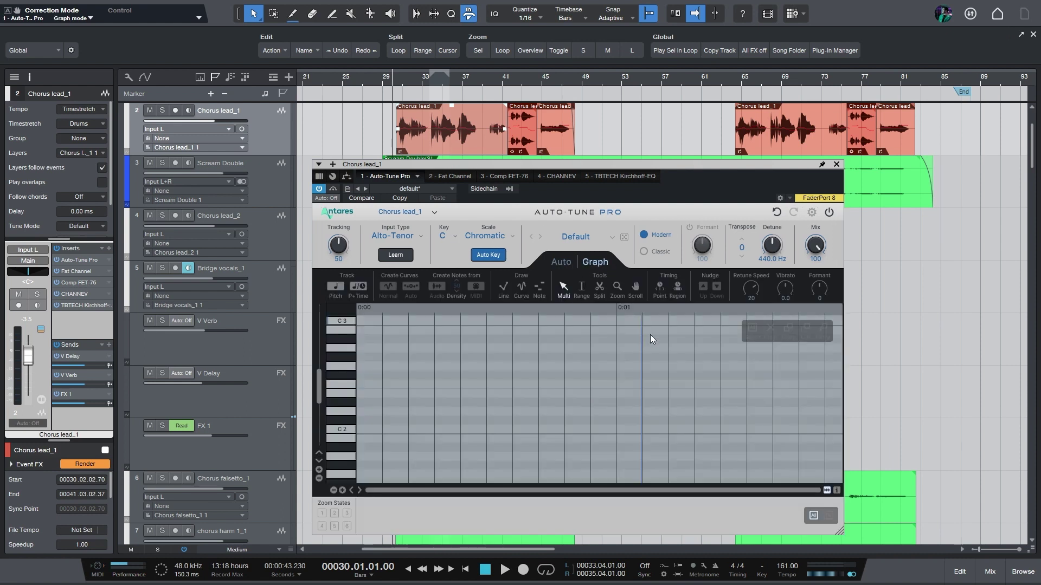
{"action": "left_click", "coordinate": [561, 262]}
- Reopen the first Chorus lead_1 event in Melodyne and toggle its note assignment mode on and off
{"action": "double_click", "coordinate": [425, 157]}
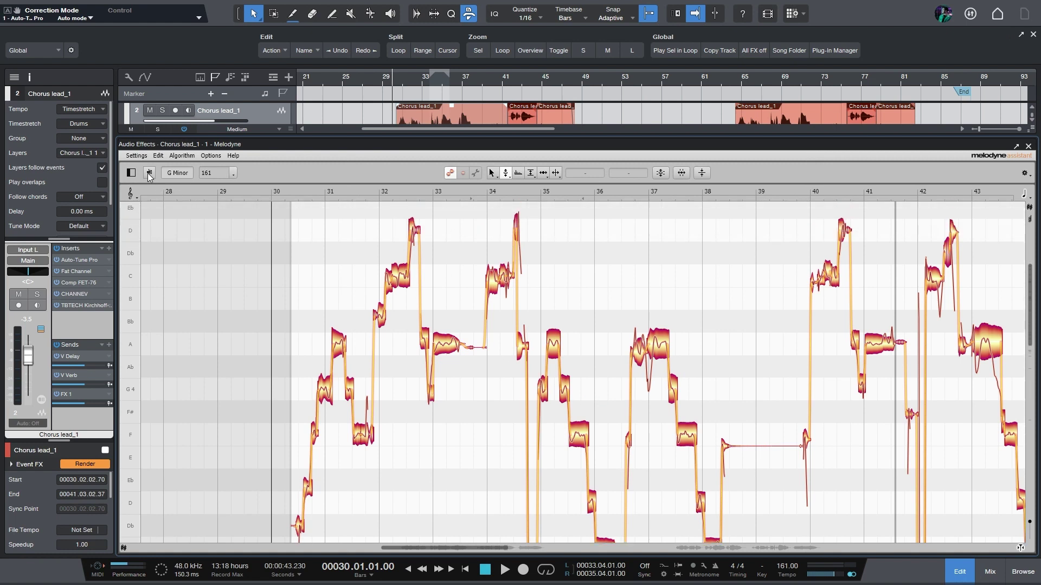
{"action": "left_click", "coordinate": [149, 174]}
{"action": "left_click", "coordinate": [150, 174]}
{"action": "left_click", "coordinate": [149, 174]}
{"action": "left_click", "coordinate": [149, 174]}
- Search the plug-ins for "auto-key" and insert Auto-Key 2 on the Main output channel
{"action": "key", "text": "F3"}
{"action": "left_click", "coordinate": [984, 185]}
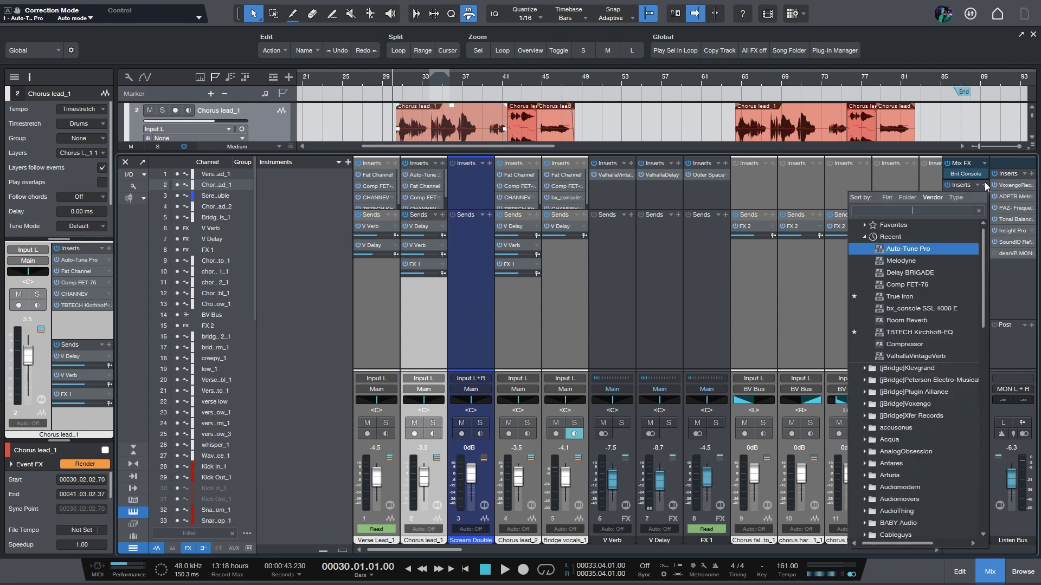
{"action": "type", "text": "auto-key"}
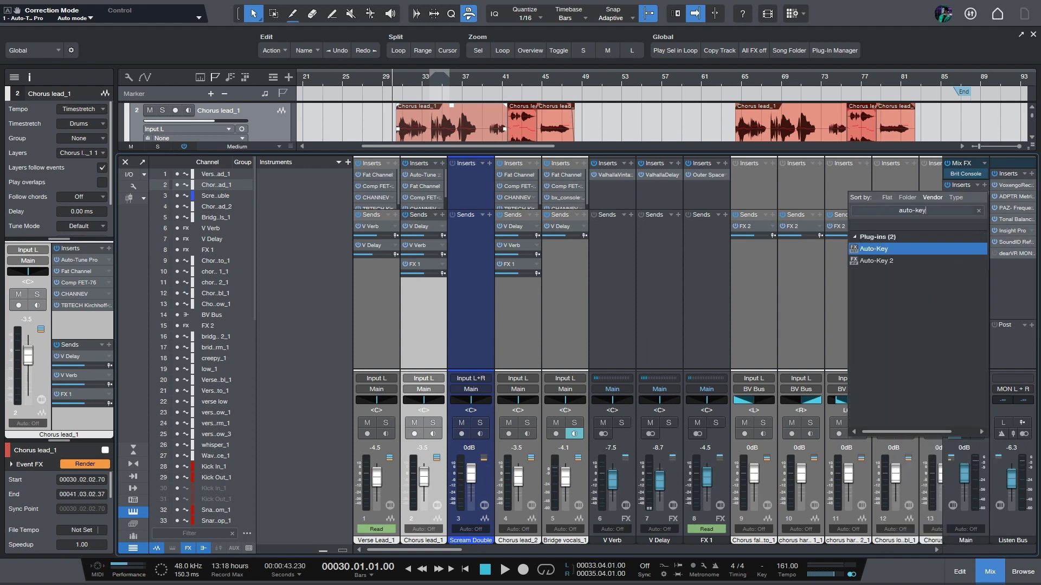
{"action": "key", "text": "Return"}
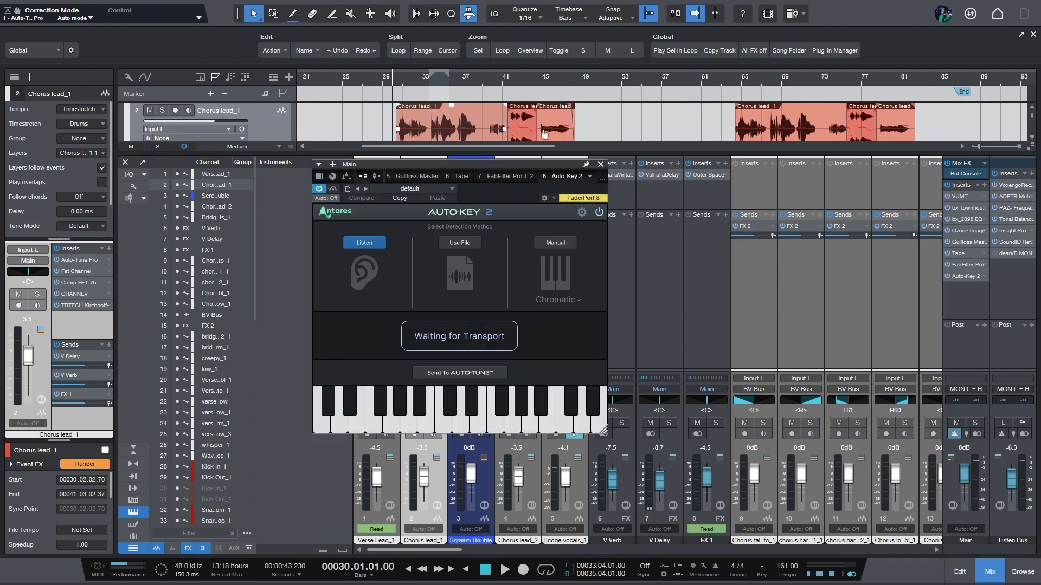
- Play the song so that Auto-Key 2 detects its key in Listen mode, and stop playback
{"action": "left_click_drag", "start_coordinate": [515, 160], "coordinate": [553, 172]}
{"action": "key", "text": "space"}
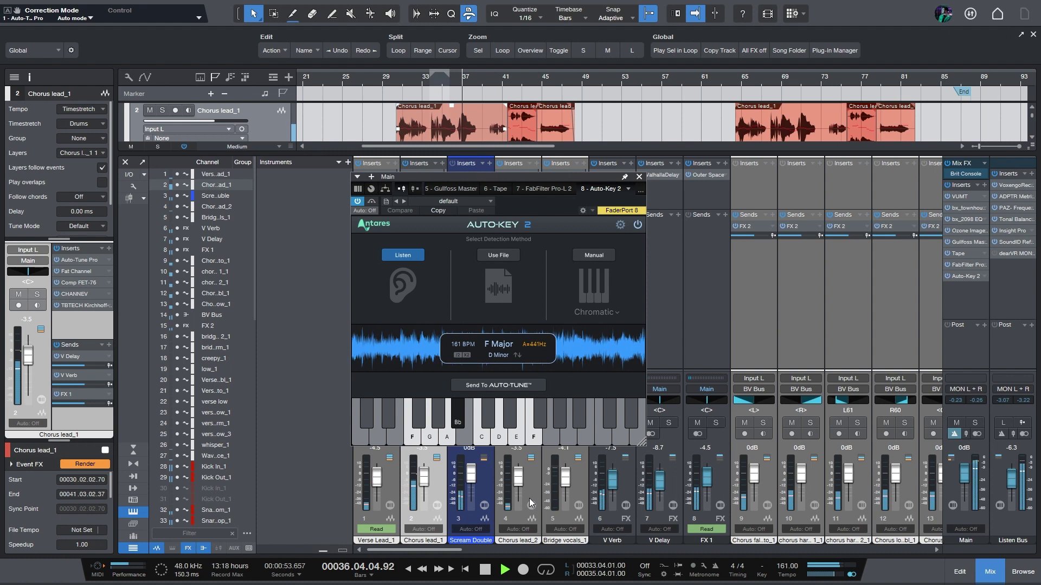
{"action": "key", "text": "space"}
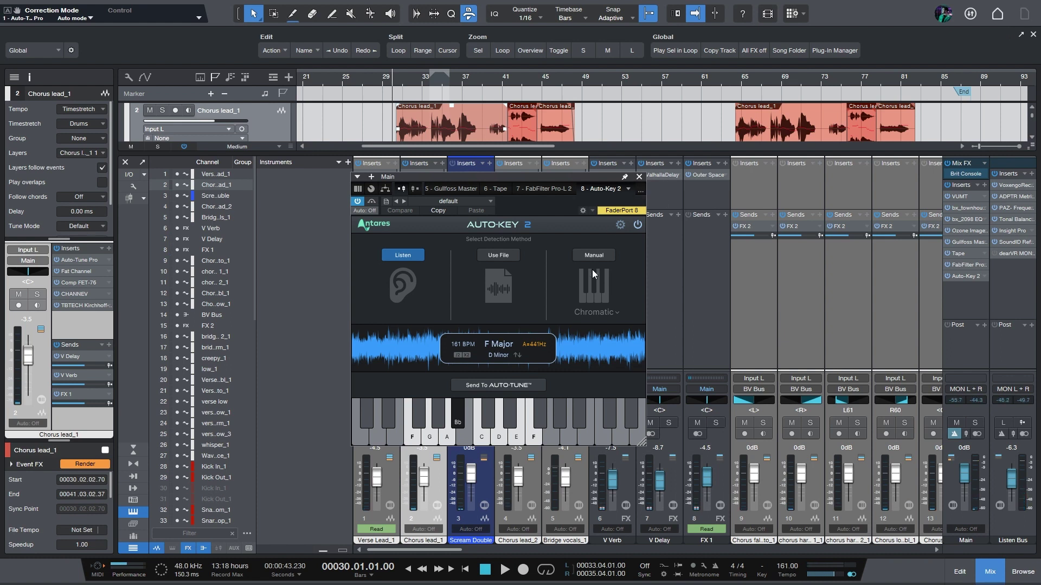
- Send the detected key from Auto-Key 2 to Auto-Tune and reopen Auto-Tune Pro on Chorus lead_1
{"action": "left_click", "coordinate": [639, 177]}
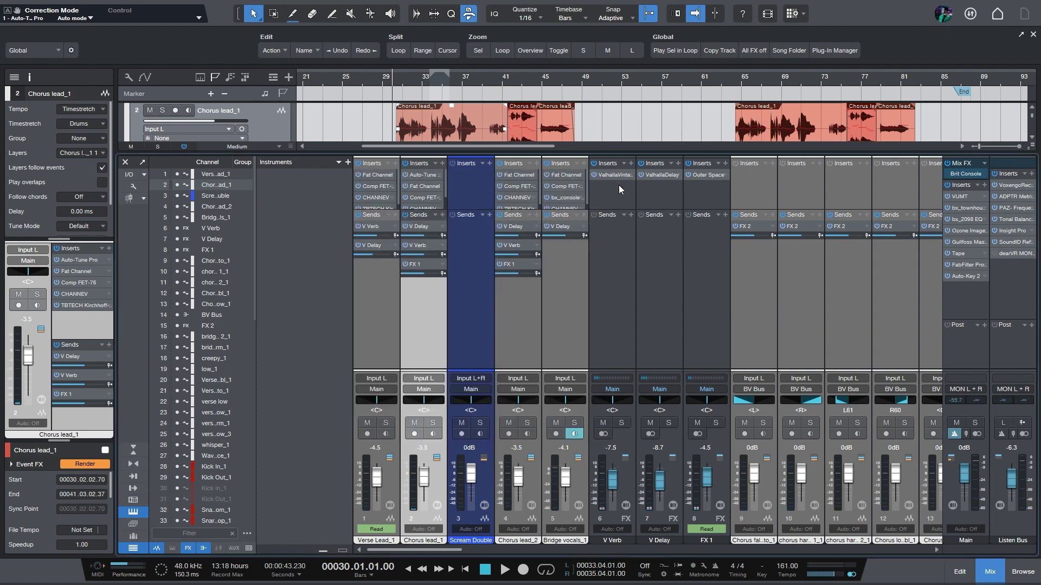
{"action": "left_click", "coordinate": [961, 277]}
{"action": "left_click", "coordinate": [486, 386]}
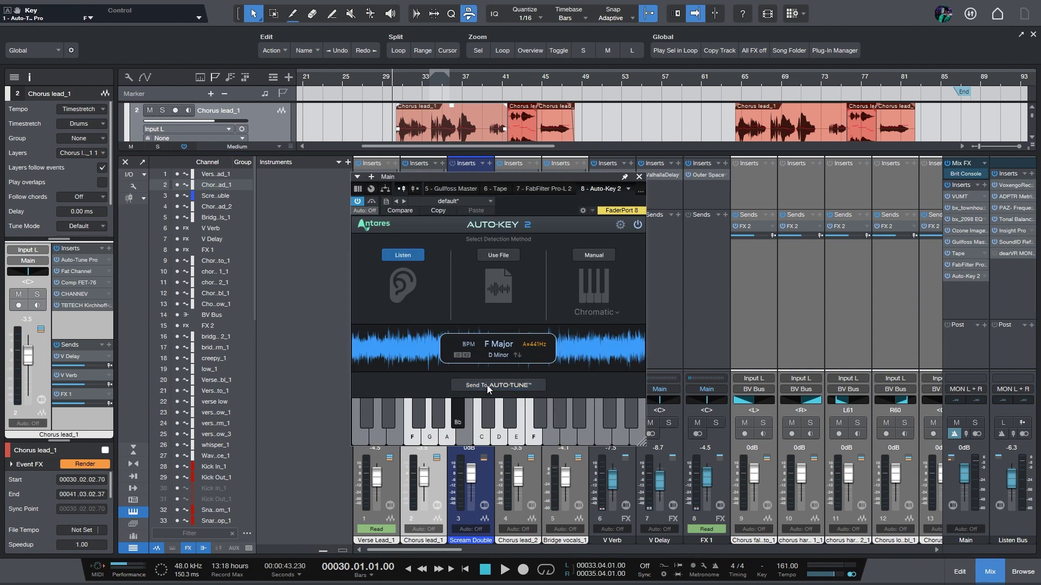
{"action": "left_click", "coordinate": [639, 176]}
{"action": "left_click", "coordinate": [422, 175]}
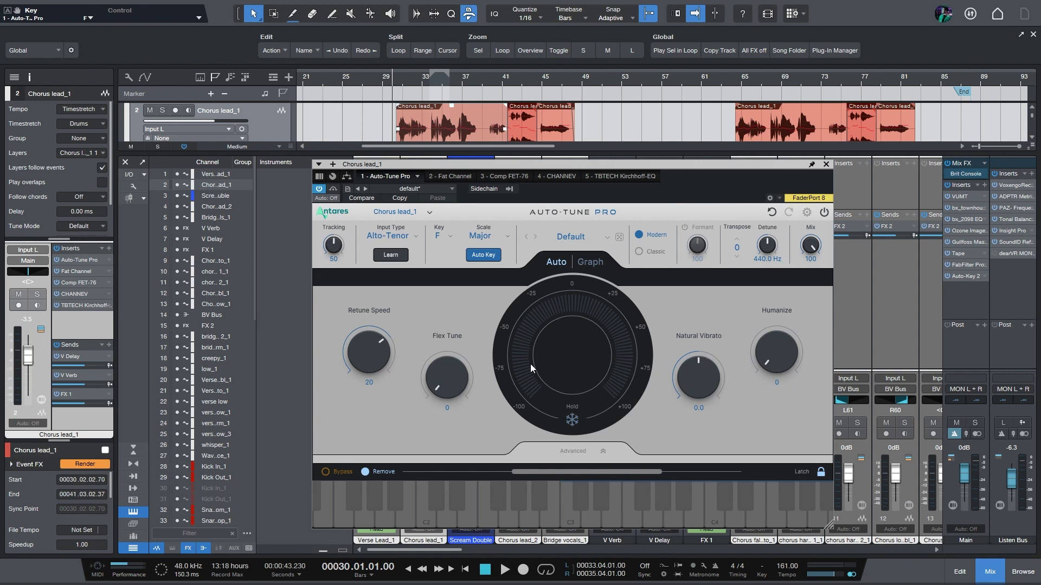
- Solo the Chorus lead_1 track and start playback
{"action": "key", "text": "s"}
{"action": "key", "text": "space"}
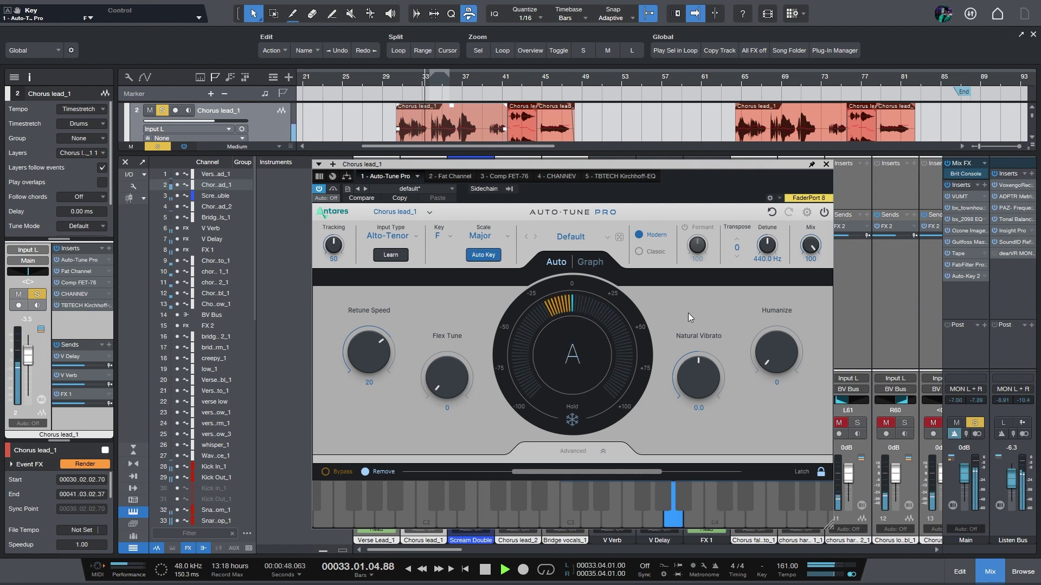
- Try a Flex Tune of 66, a Retune Speed of 0 and a Natural Vibrato of 12.0 during playback
{"action": "left_click_drag", "start_coordinate": [460, 382], "coordinate": [456, 321]}
{"action": "left_click_drag", "start_coordinate": [385, 291], "coordinate": [387, 301]}
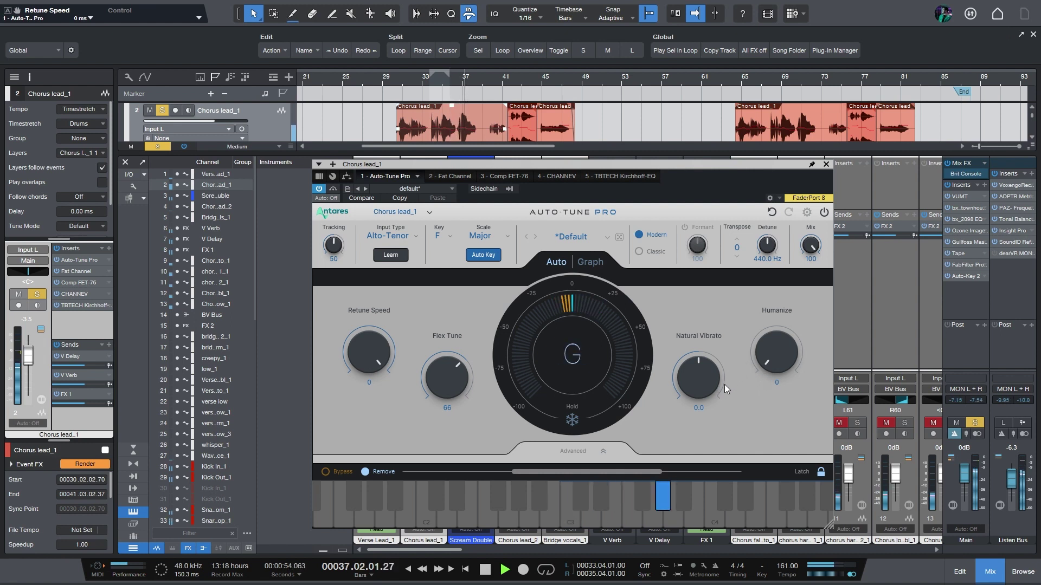
{"action": "left_click_drag", "start_coordinate": [715, 385], "coordinate": [698, 376]}
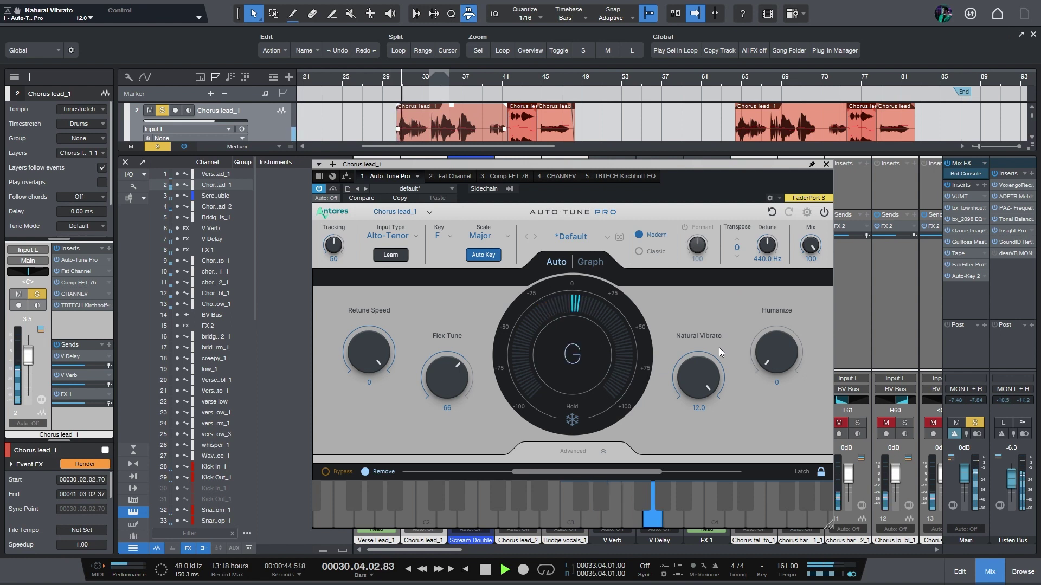
- Stop playback and reset Natural Vibrato to 0.0, Retune Speed to 20 and Flex Tune to 0
{"action": "left_click", "coordinate": [708, 384], "text": "ctrl"}
{"action": "key", "text": "space"}
{"action": "left_click", "coordinate": [363, 355], "text": "ctrl"}
{"action": "left_click", "coordinate": [452, 386], "text": "ctrl"}
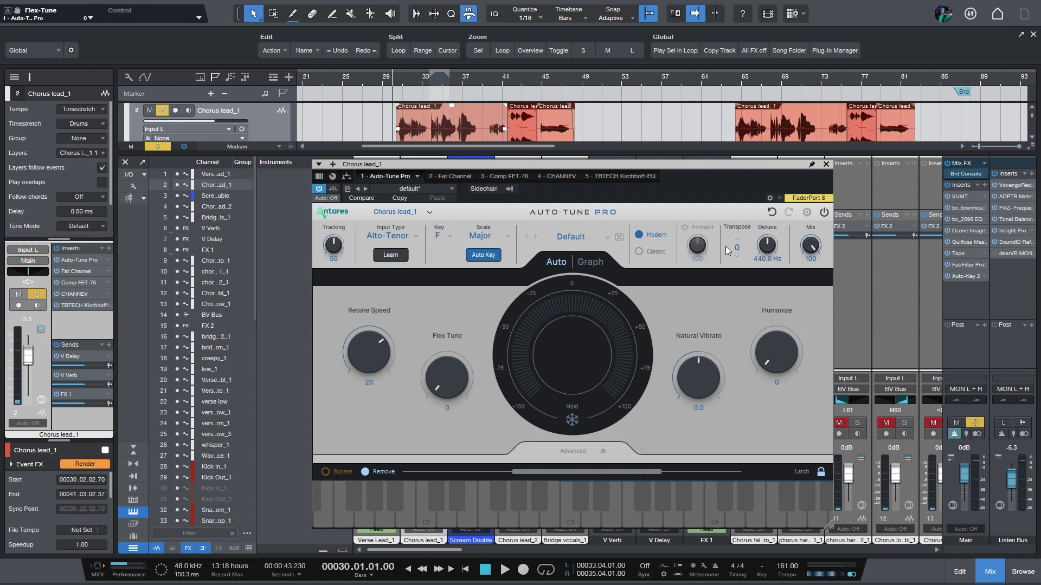
- Look through the Advanced settings of Auto-Tune Pro and collapse them again
{"action": "left_click", "coordinate": [579, 451]}
{"action": "left_click", "coordinate": [566, 395]}
{"action": "scroll", "coordinate": [337, 248], "scroll_direction": "down", "scroll_amount": 7}
{"action": "scroll", "coordinate": [337, 246], "scroll_direction": "up", "scroll_amount": 7}
{"action": "scroll", "coordinate": [334, 247], "scroll_direction": "down", "scroll_amount": 5}
- Try another Tracking value, reset it to 50, and review the input types while keeping Alto-Tenor
{"action": "left_click_drag", "start_coordinate": [356, 229], "coordinate": [359, 298]}
{"action": "left_click", "coordinate": [332, 246], "text": "ctrl"}
{"action": "left_click", "coordinate": [415, 237]}
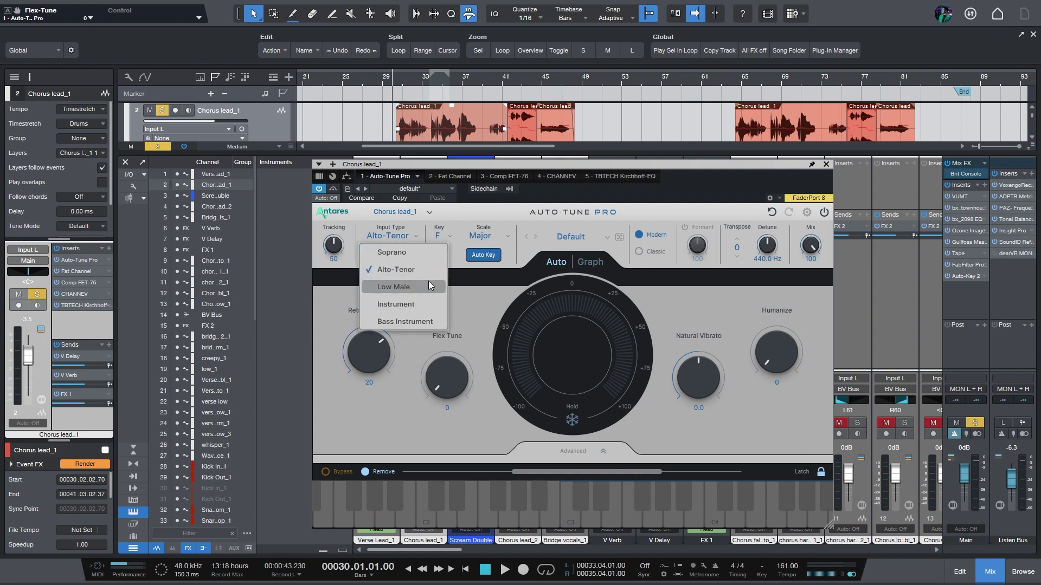
{"action": "left_click", "coordinate": [438, 267]}
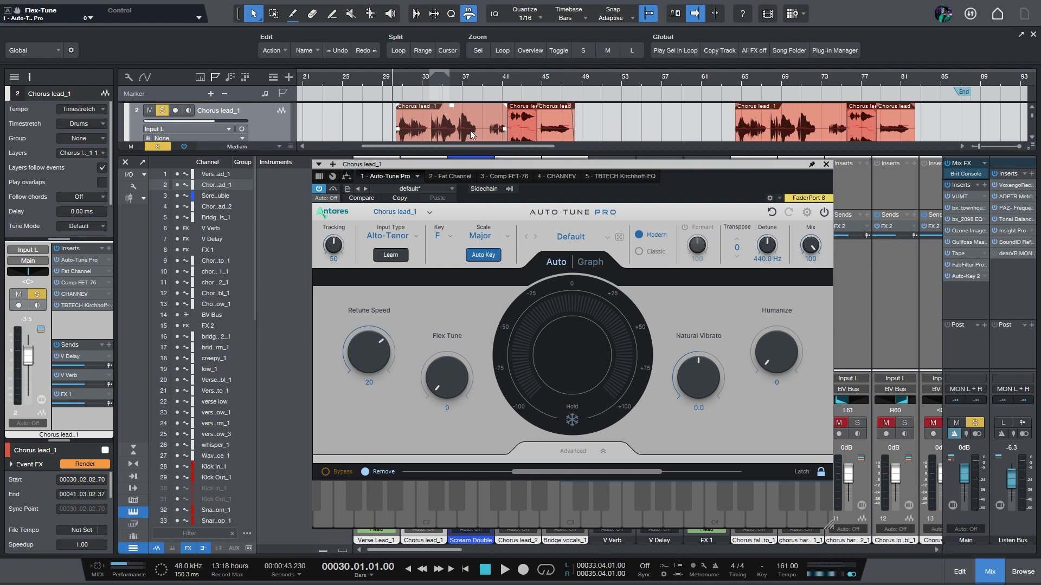
- Switch Auto-Tune Pro on Chorus lead_1 to Classic mode
{"action": "left_click", "coordinate": [639, 252]}
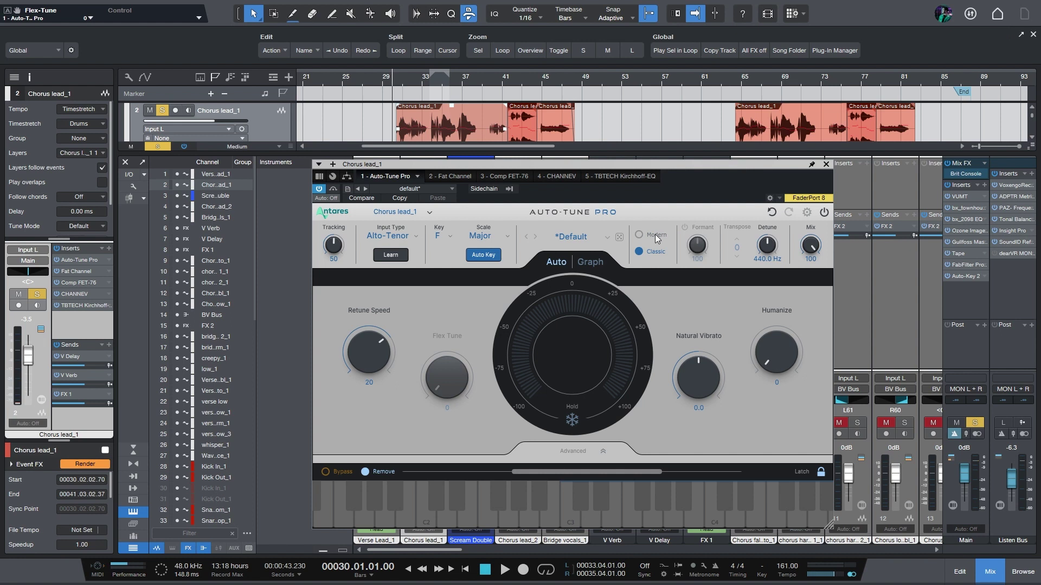
- Switch Auto-Tune Pro back to Modern mode and audition Formant values of 180, 134 and 62, turning Formant off again
{"action": "left_click", "coordinate": [654, 242]}
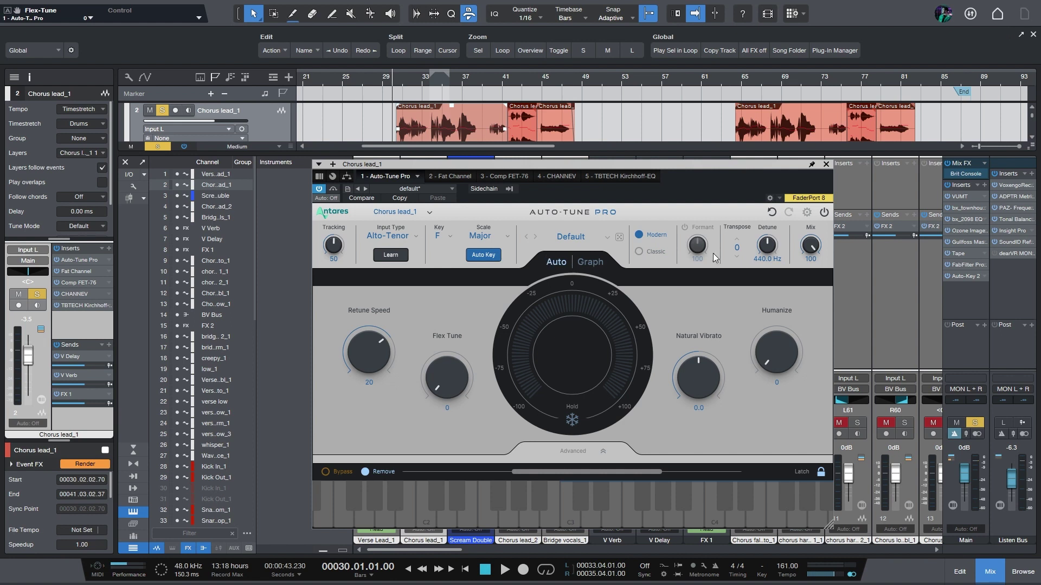
{"action": "left_click", "coordinate": [685, 226]}
{"action": "key", "text": "space"}
{"action": "left_click_drag", "start_coordinate": [701, 266], "coordinate": [686, 383]}
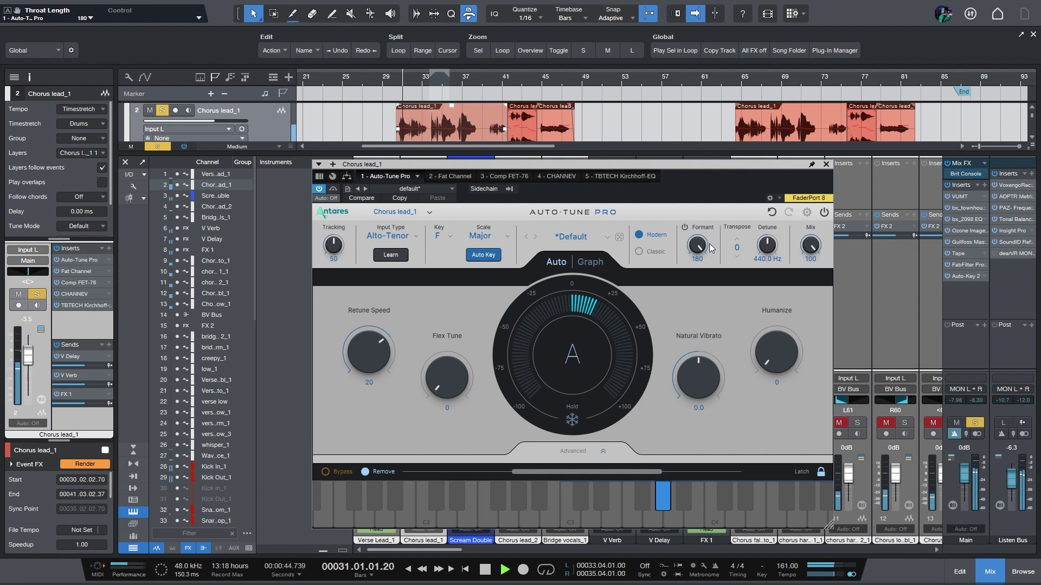
{"action": "left_click_drag", "start_coordinate": [697, 254], "coordinate": [699, 235]}
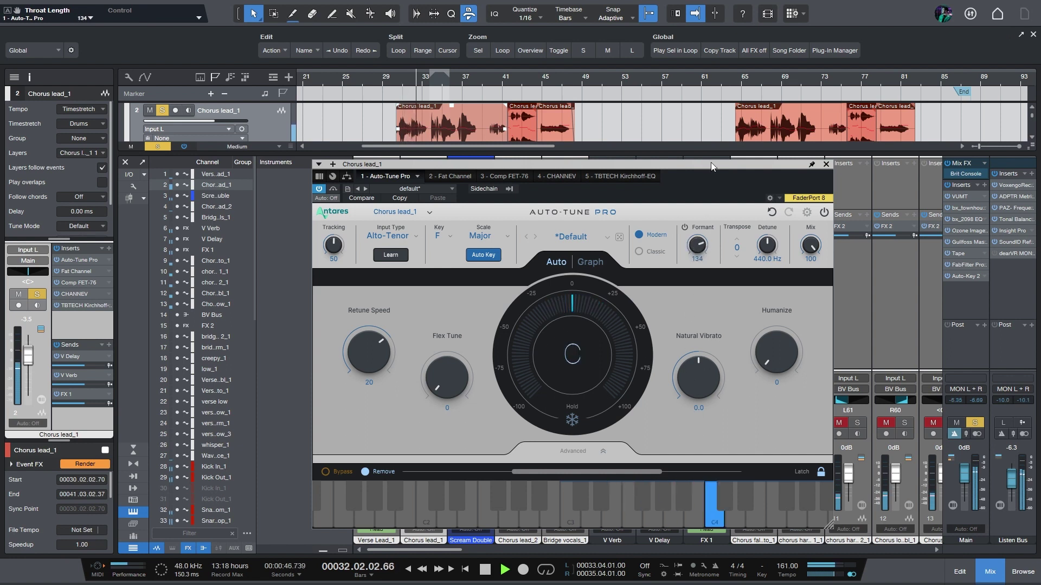
{"action": "key", "text": "space"}
{"action": "scroll", "coordinate": [698, 247], "scroll_direction": "up", "scroll_amount": 3}
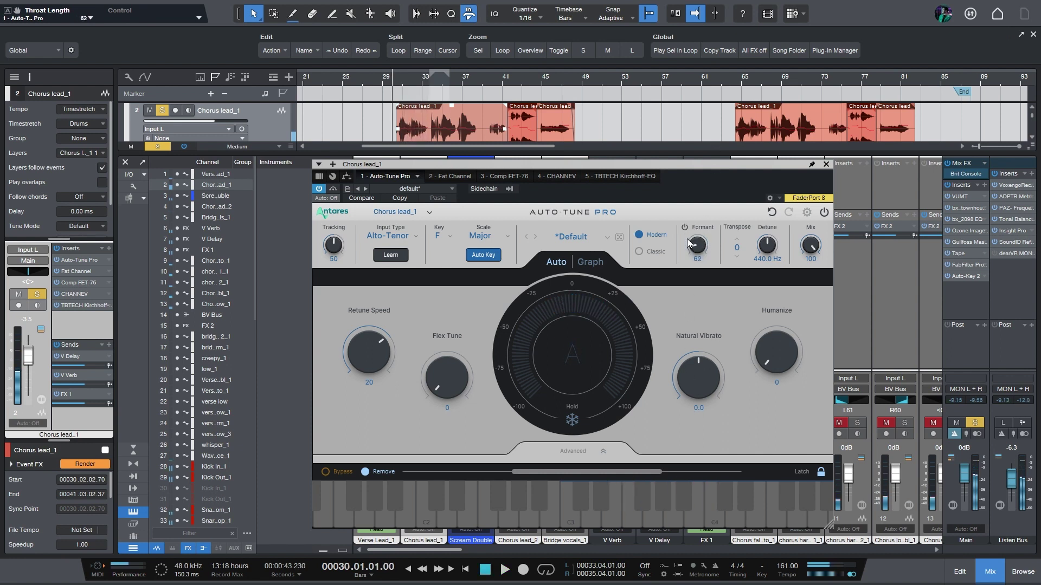
{"action": "left_click", "coordinate": [684, 228]}
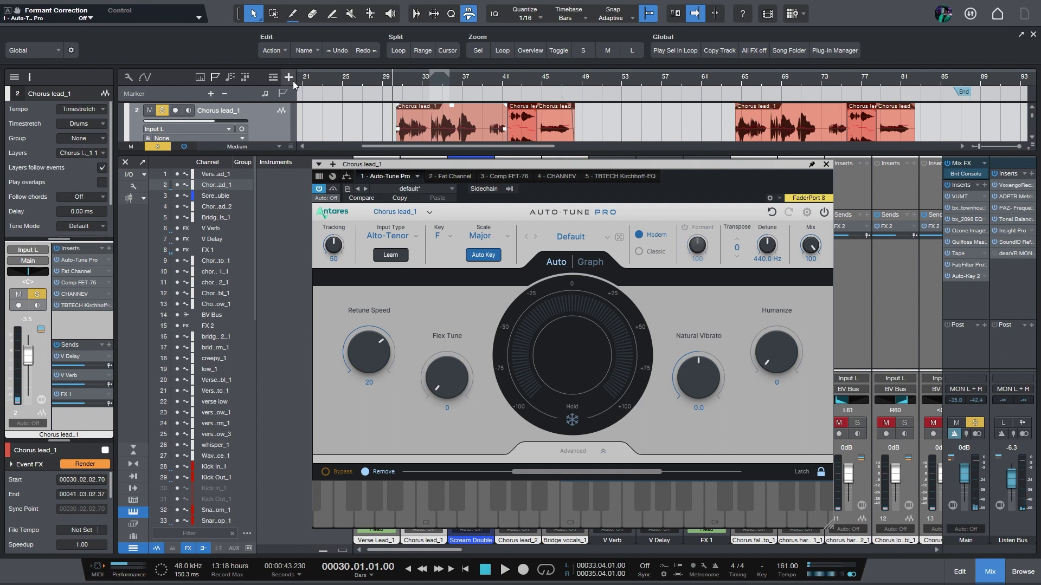
- Try a different Mix amount in Auto-Tune Pro and reset it to 100%
{"action": "left_click_drag", "start_coordinate": [808, 247], "coordinate": [782, 304]}
{"action": "left_click", "coordinate": [810, 246], "text": "ctrl"}
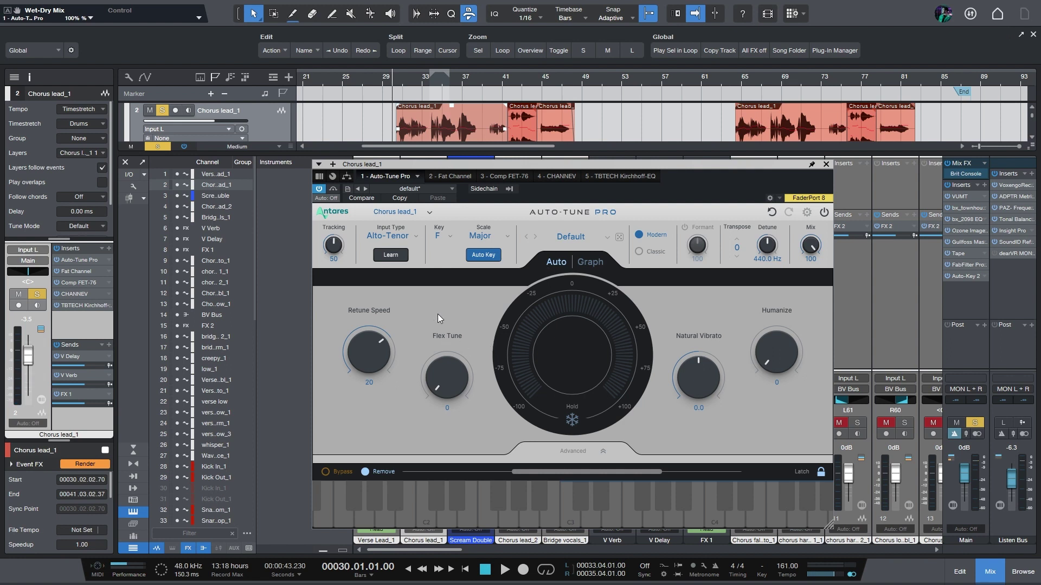
- Set Retune Speed to 24 and play the chorus lead vocal
{"action": "left_click_drag", "start_coordinate": [363, 347], "coordinate": [382, 388]}
{"action": "scroll", "coordinate": [392, 354], "scroll_direction": "down", "scroll_amount": 1}
{"action": "key", "text": "z"}
{"action": "key", "text": "space"}
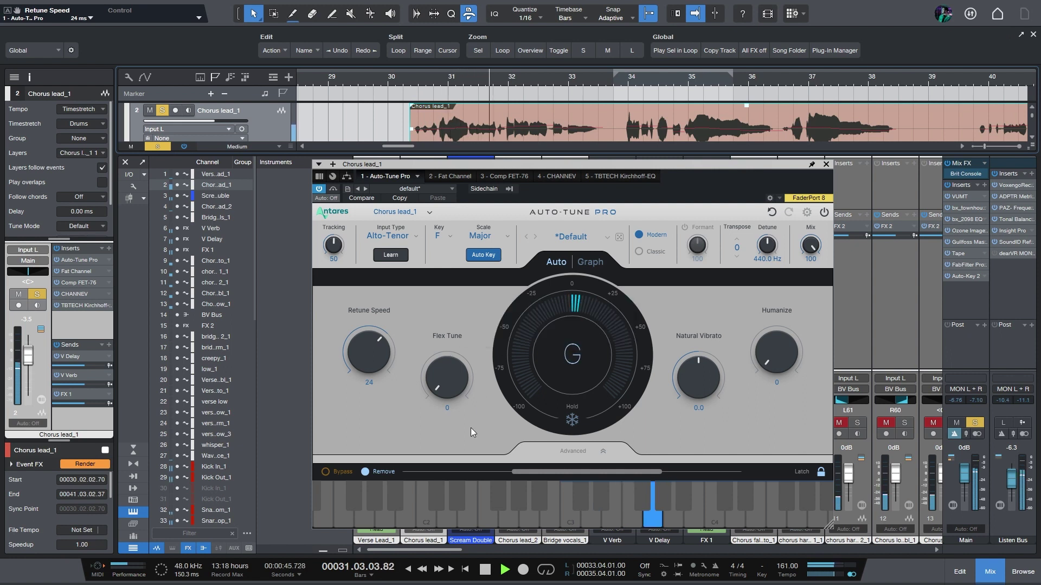
- Try a Retune Speed of 0 while the vocal plays, stop playback and undo the change
{"action": "scroll", "coordinate": [368, 353], "scroll_direction": "down", "scroll_amount": 5}
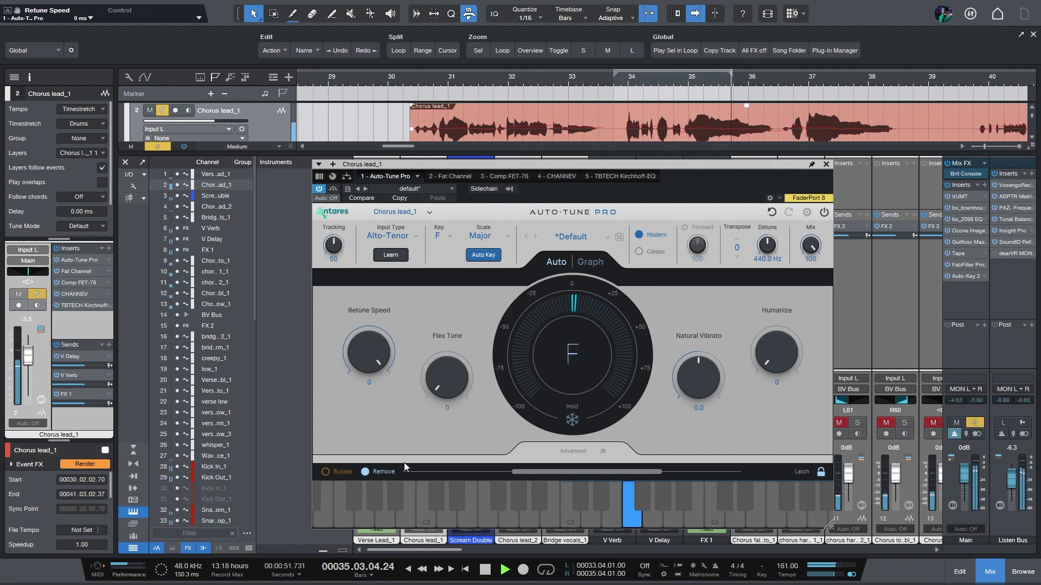
{"action": "key", "text": "space"}
{"action": "key", "text": "ctrl+z"}
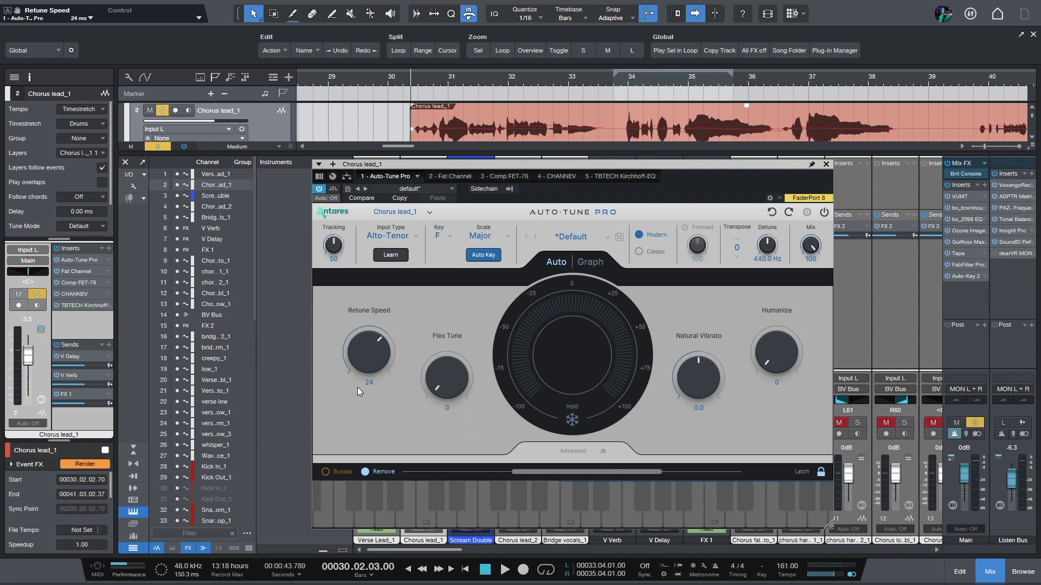
- Set Flex Tune to 61 and Humanize to 66 in Auto-Tune Pro
{"action": "left_click", "coordinate": [444, 355]}
{"action": "left_click_drag", "start_coordinate": [453, 396], "coordinate": [453, 336]}
{"action": "left_click_drag", "start_coordinate": [464, 404], "coordinate": [467, 568]}
{"action": "left_click_drag", "start_coordinate": [438, 360], "coordinate": [482, 277]}
{"action": "left_click_drag", "start_coordinate": [454, 367], "coordinate": [442, 429]}
{"action": "left_click_drag", "start_coordinate": [468, 383], "coordinate": [464, 380]}
{"action": "scroll", "coordinate": [790, 356], "scroll_direction": "up", "scroll_amount": 2}
{"action": "scroll", "coordinate": [775, 373], "scroll_direction": "down", "scroll_amount": 9}
- Look at the scale note options in Auto-Tune Pro's Advanced section and collapse the section again
{"action": "left_click_drag", "start_coordinate": [800, 165], "coordinate": [807, 116]}
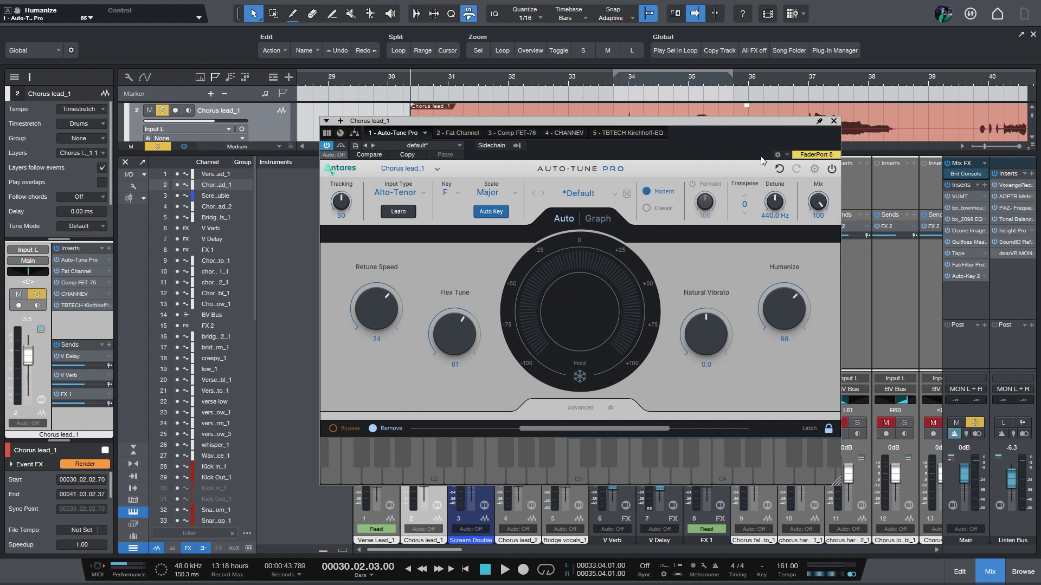
{"action": "left_click", "coordinate": [593, 408]}
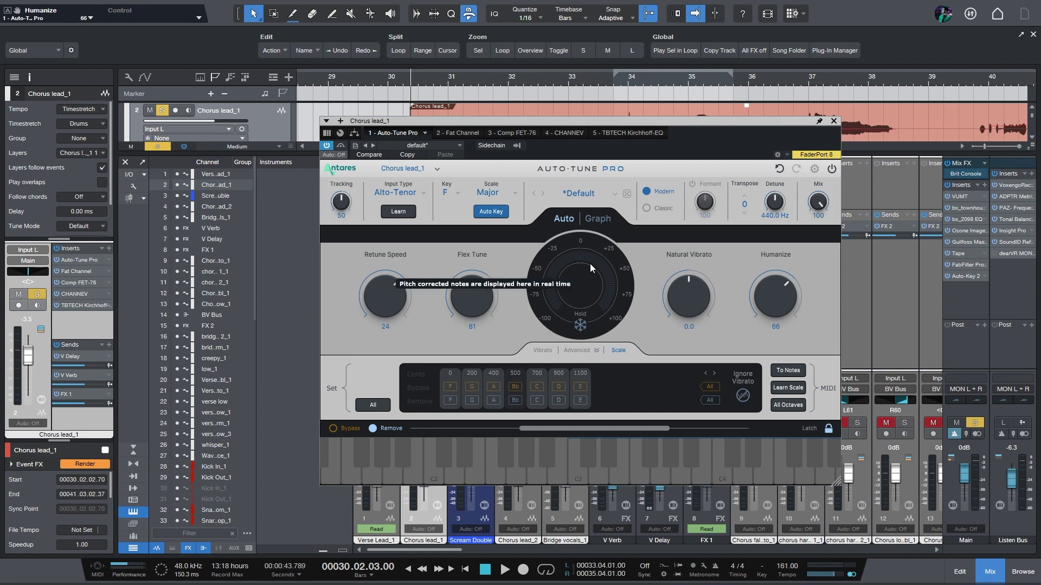
{"action": "left_click", "coordinate": [597, 349]}
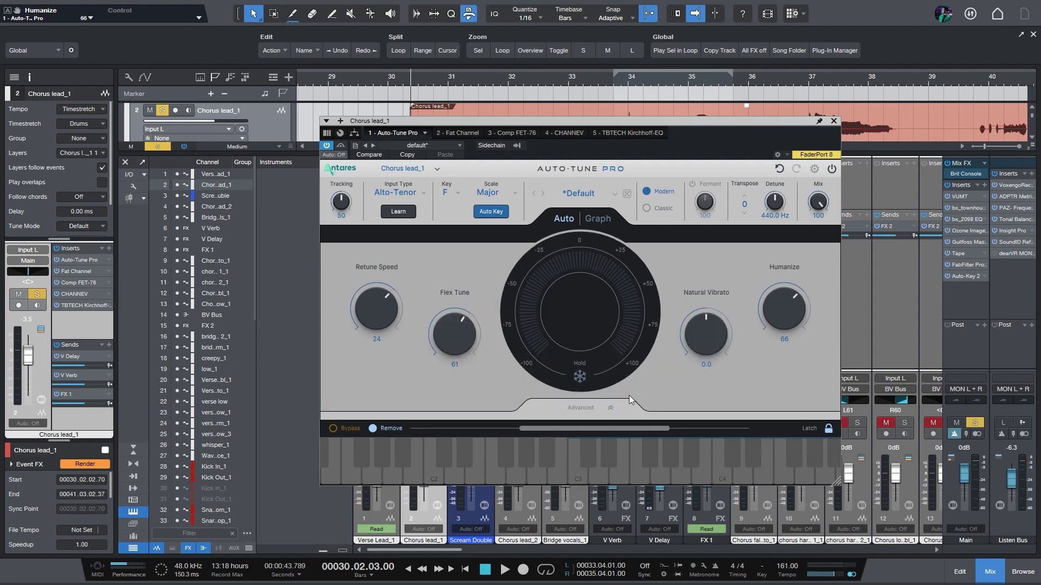
{"action": "left_click", "coordinate": [598, 410]}
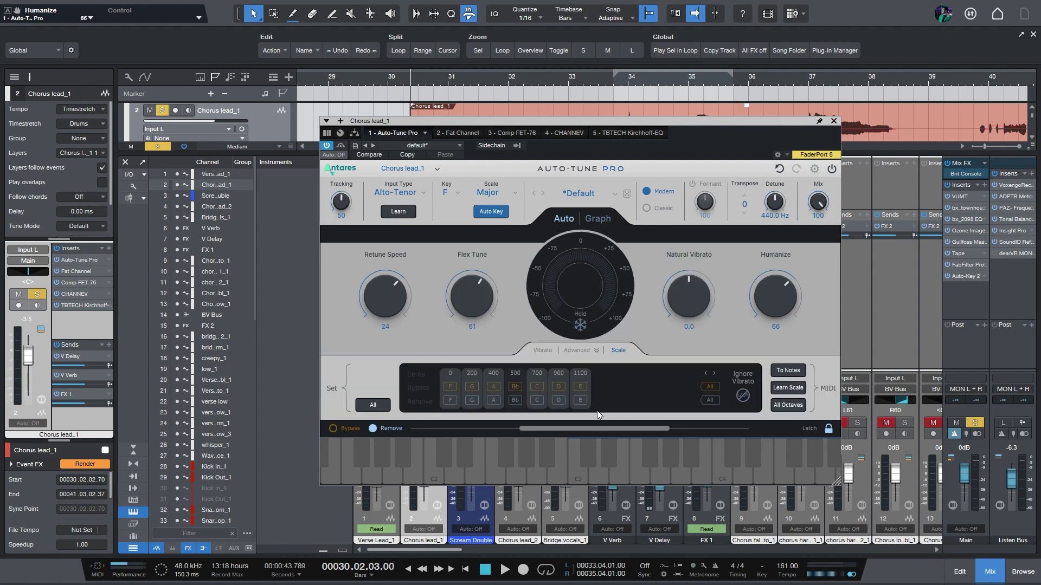
{"action": "left_click", "coordinate": [575, 351]}
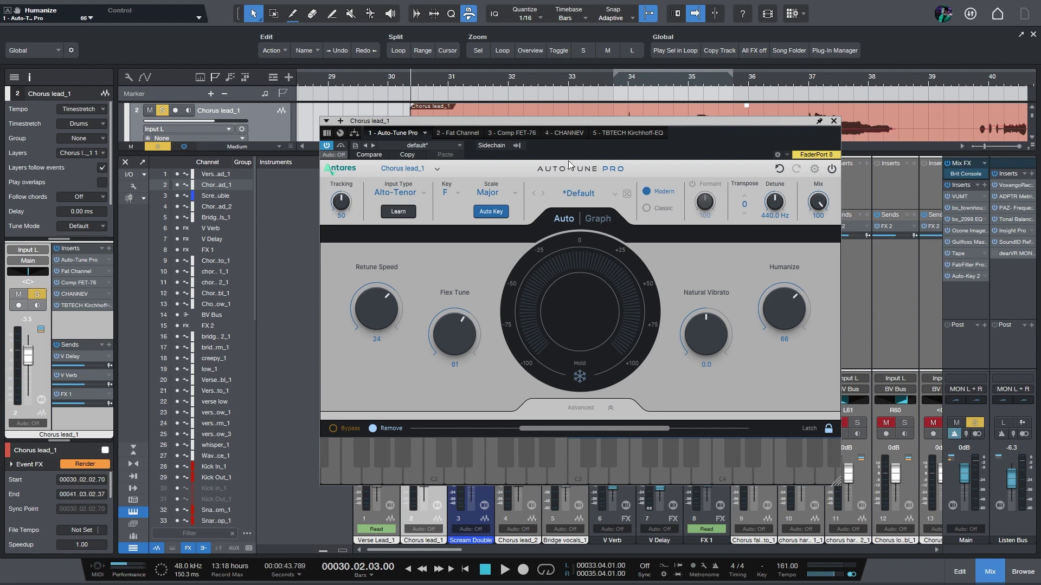
- Play the chorus lead with Auto-Tune Pro, hide the mixer and reopen the Auto-Tune Pro window
{"action": "left_click_drag", "start_coordinate": [561, 121], "coordinate": [561, 126]}
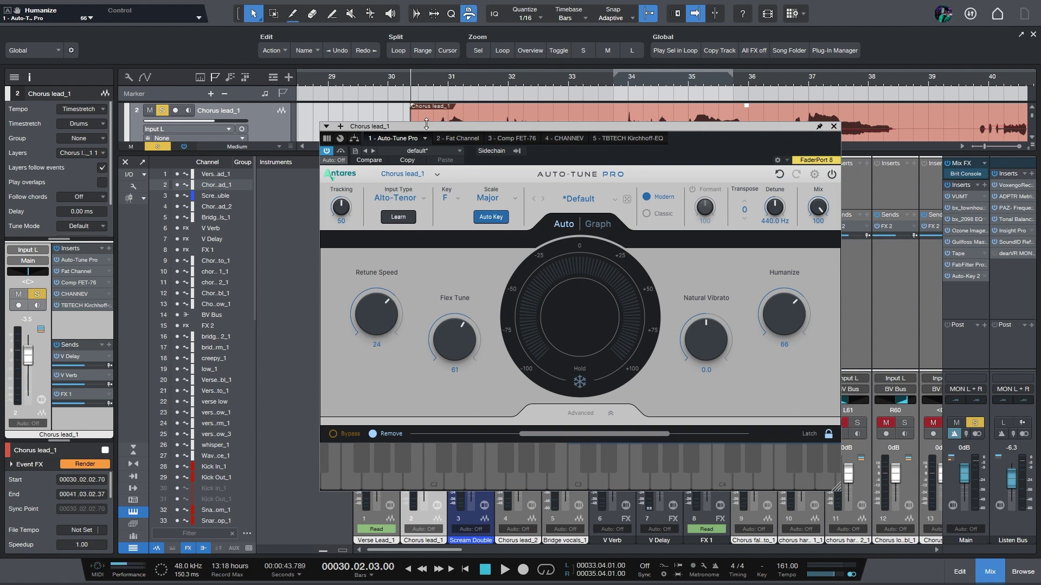
{"action": "key", "text": "space"}
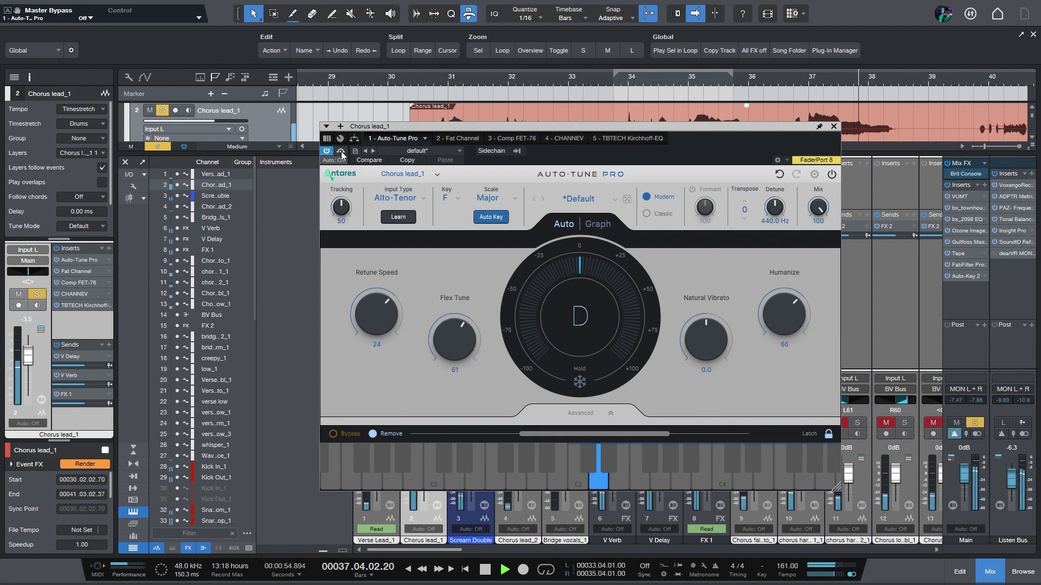
{"action": "key", "text": "F3"}
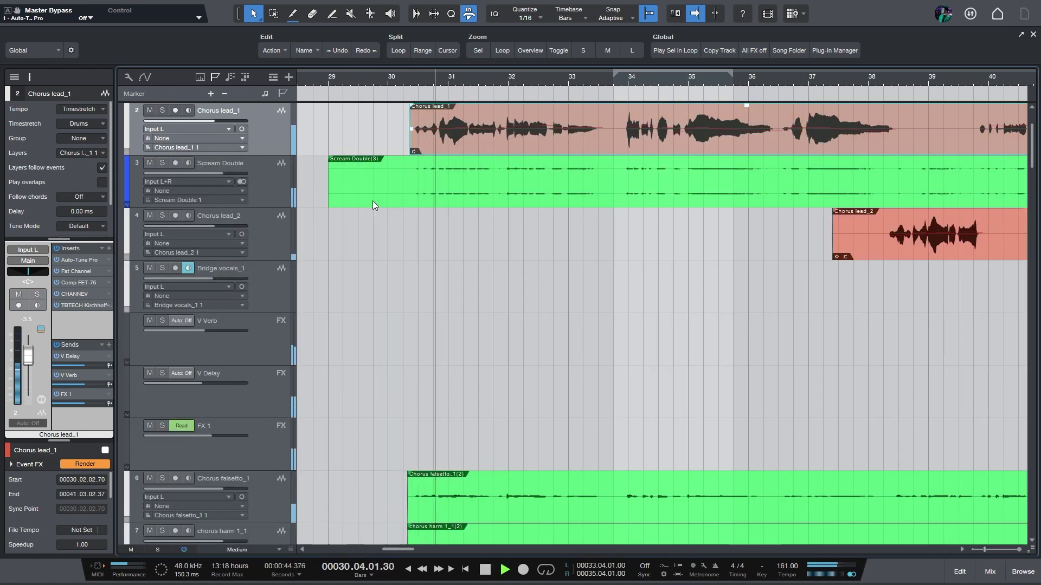
{"action": "left_click", "coordinate": [76, 258]}
- Audition Retune Speed at 0, return it to 24, then stop playback and close Auto-Tune Pro
{"action": "left_click_drag", "start_coordinate": [374, 320], "coordinate": [348, 359]}
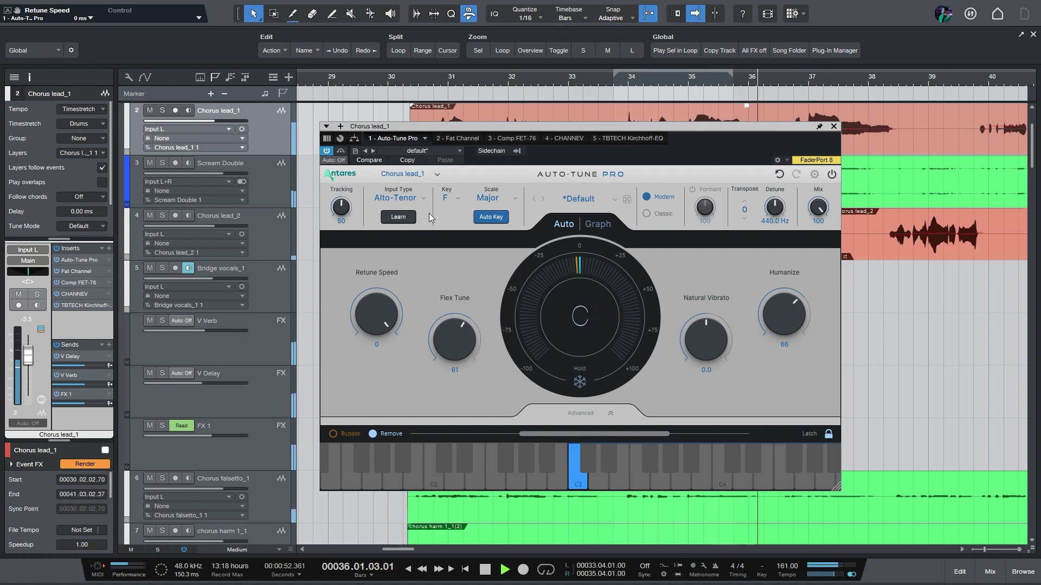
{"action": "left_click_drag", "start_coordinate": [383, 307], "coordinate": [376, 330]}
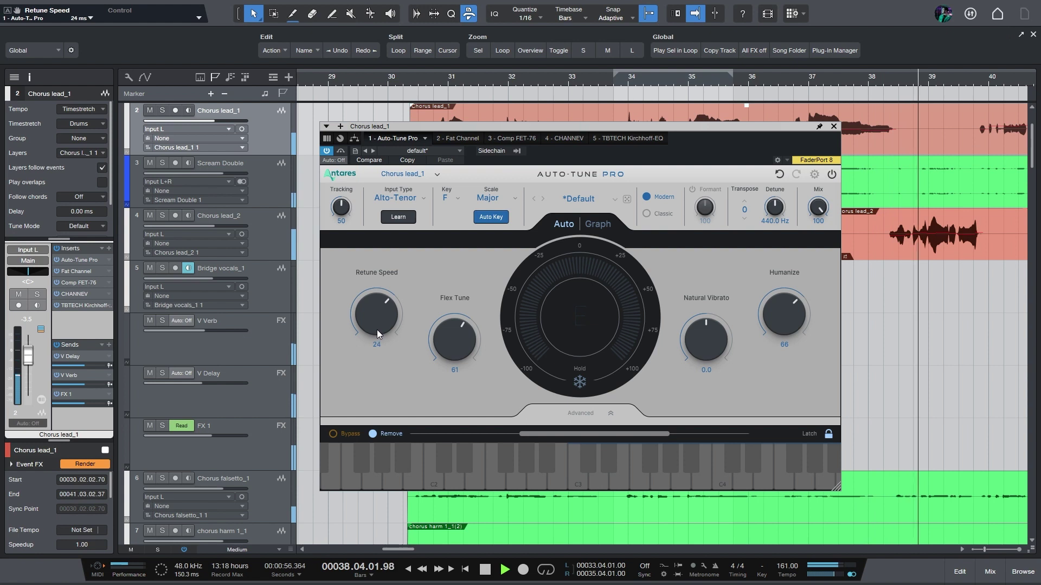
{"action": "key", "text": "space"}
{"action": "left_click", "coordinate": [834, 127]}
- Review Auto-Tune Pro again, then examine the first Chorus lead_1 event's notes in Melodyne and close both
{"action": "scroll", "coordinate": [608, 381], "scroll_direction": "down", "scroll_amount": 2}
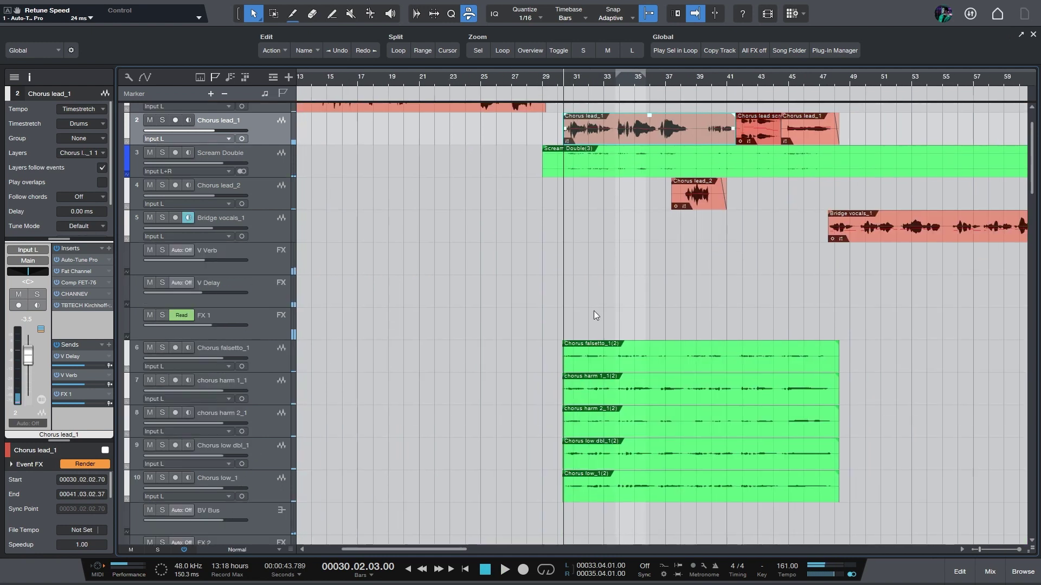
{"action": "left_click", "coordinate": [500, 304]}
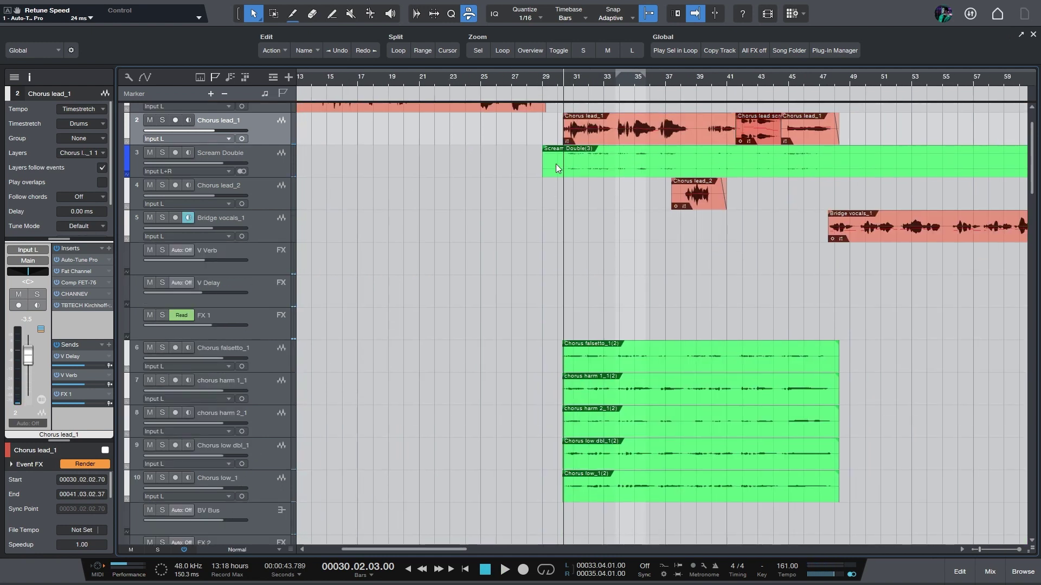
{"action": "left_click", "coordinate": [67, 261]}
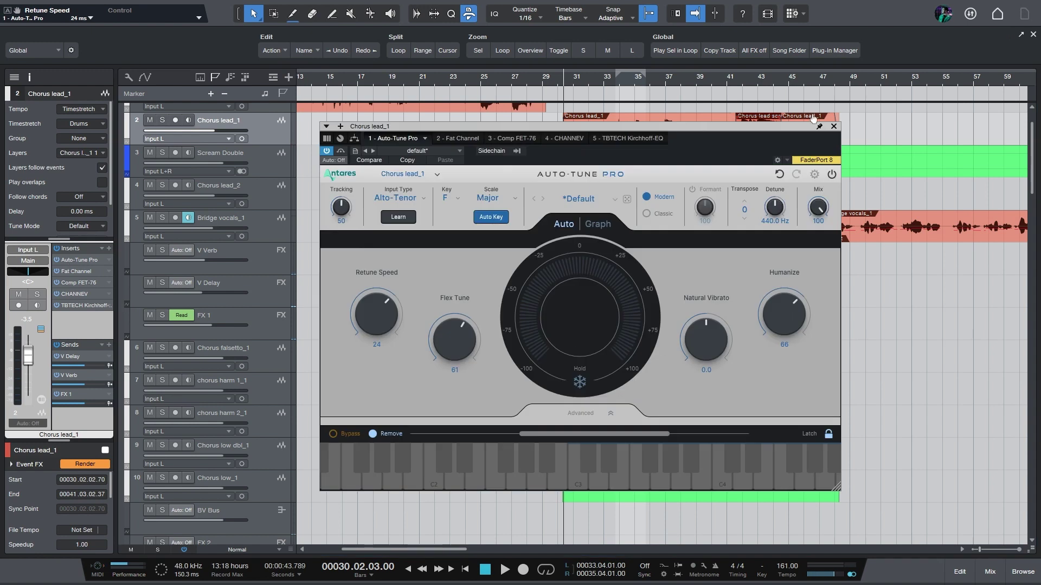
{"action": "left_click", "coordinate": [833, 127]}
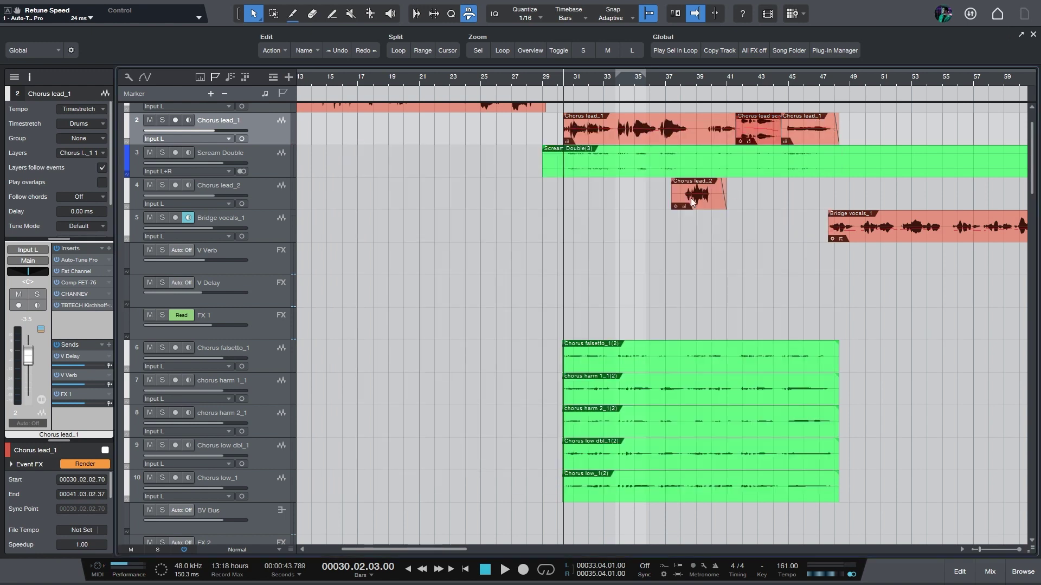
{"action": "double_click", "coordinate": [593, 131]}
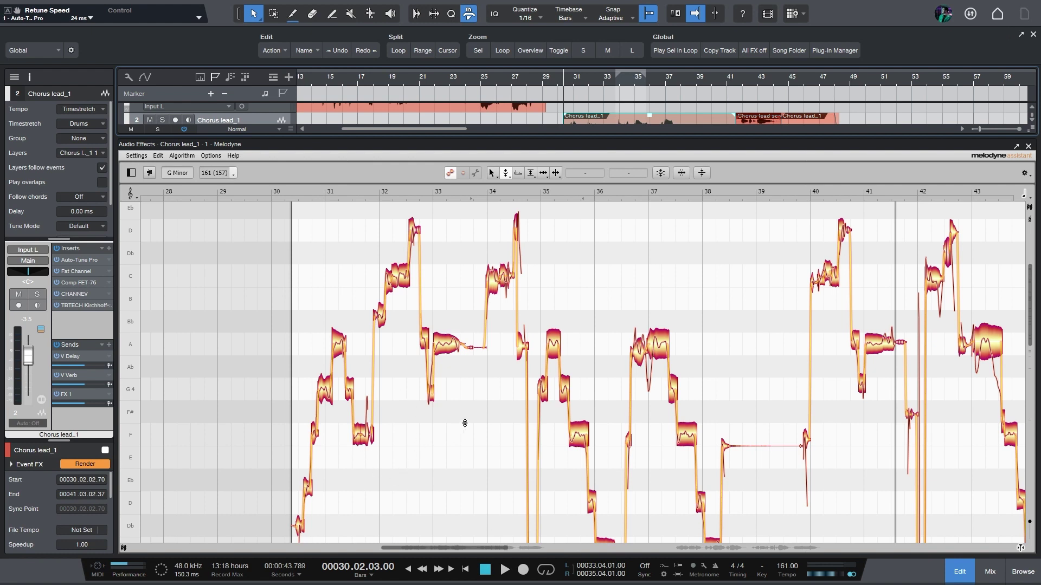
{"action": "left_click", "coordinate": [1028, 147]}
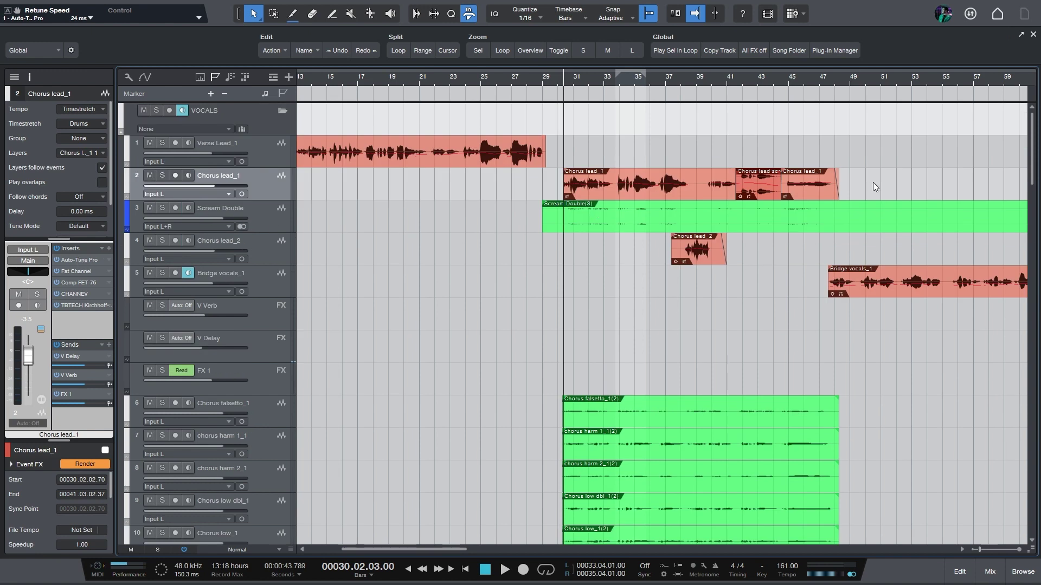
- Turn off Auto-Tune Pro on Chorus lead_1 and insert Auto-Tune EFX+ on the same track
{"action": "left_click", "coordinate": [57, 260]}
{"action": "key", "text": "shift+e"}
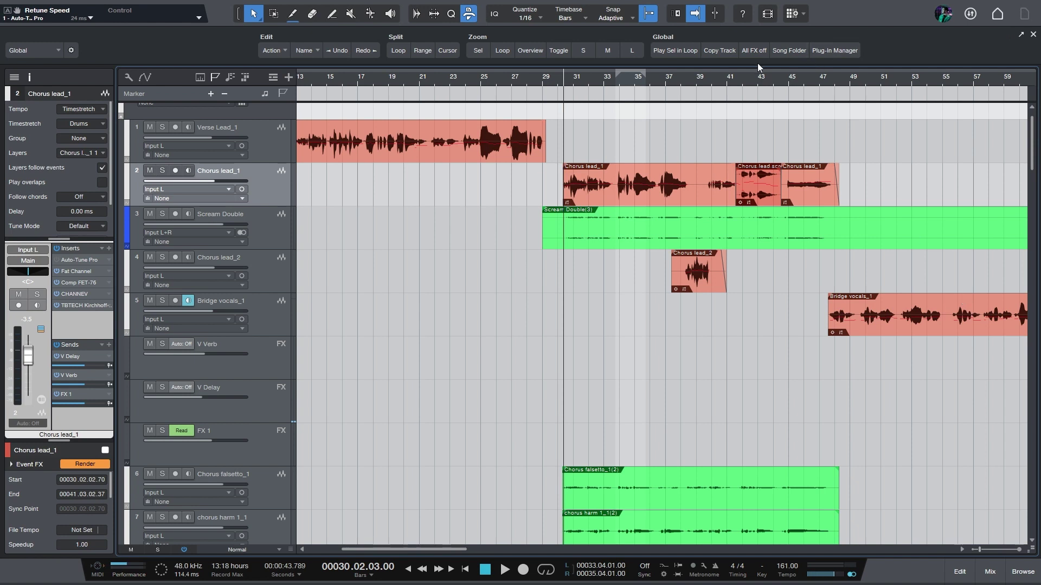
{"action": "left_click", "coordinate": [109, 249]}
{"action": "type", "text": "efx"}
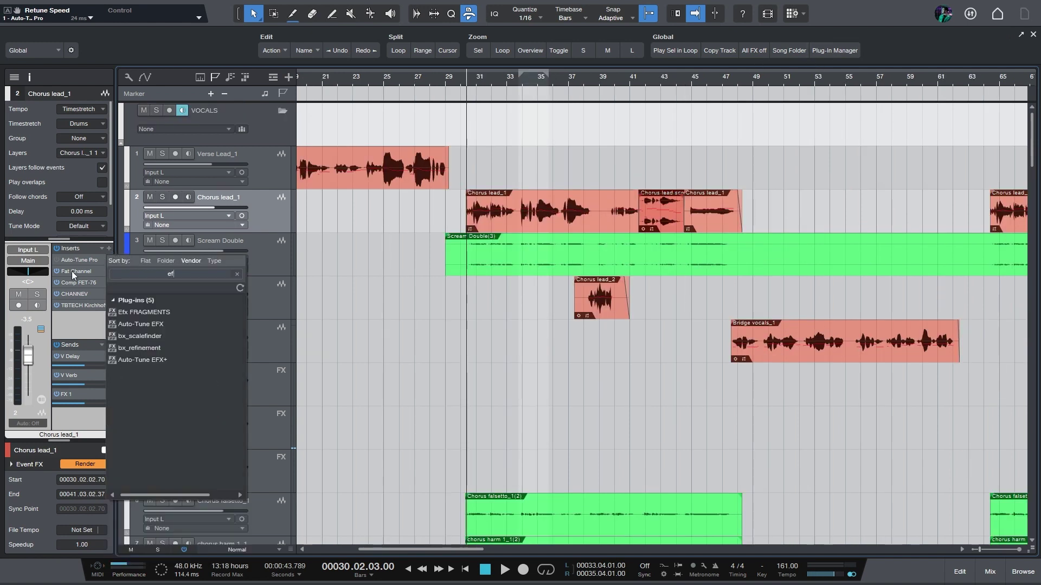
{"action": "left_click", "coordinate": [175, 335]}
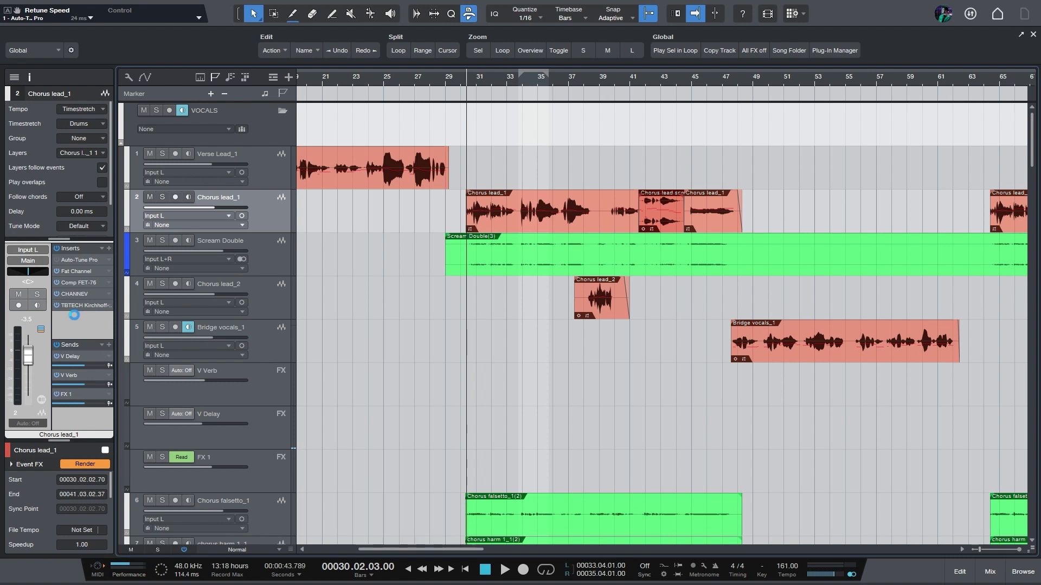
{"action": "left_click_drag", "start_coordinate": [558, 130], "coordinate": [305, 131]}
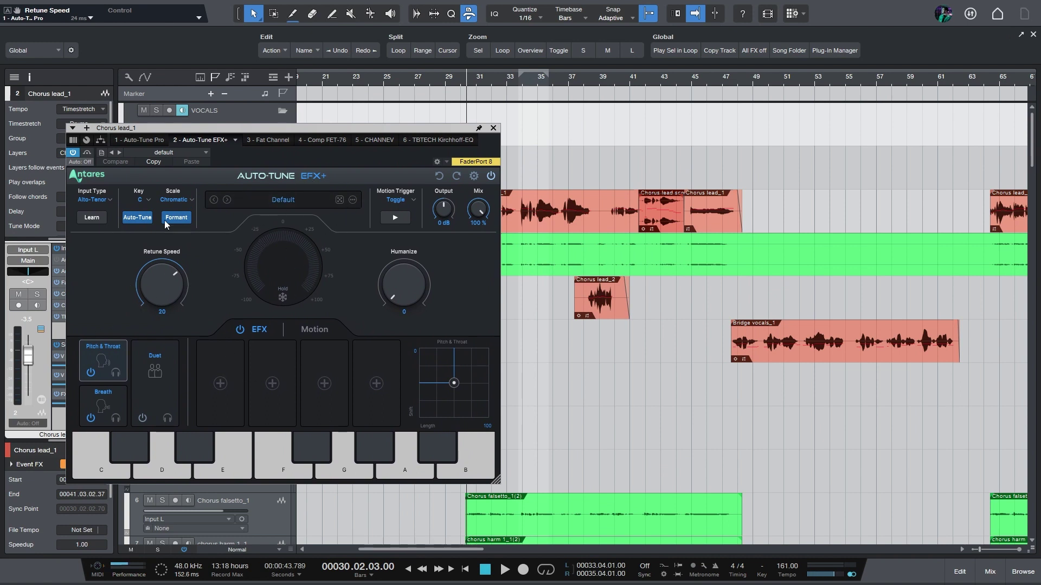
- Show the mixer and send the F Major key from Auto-Key 2 on the Main channel to Auto-Tune EFX+
{"action": "key", "text": "F3"}
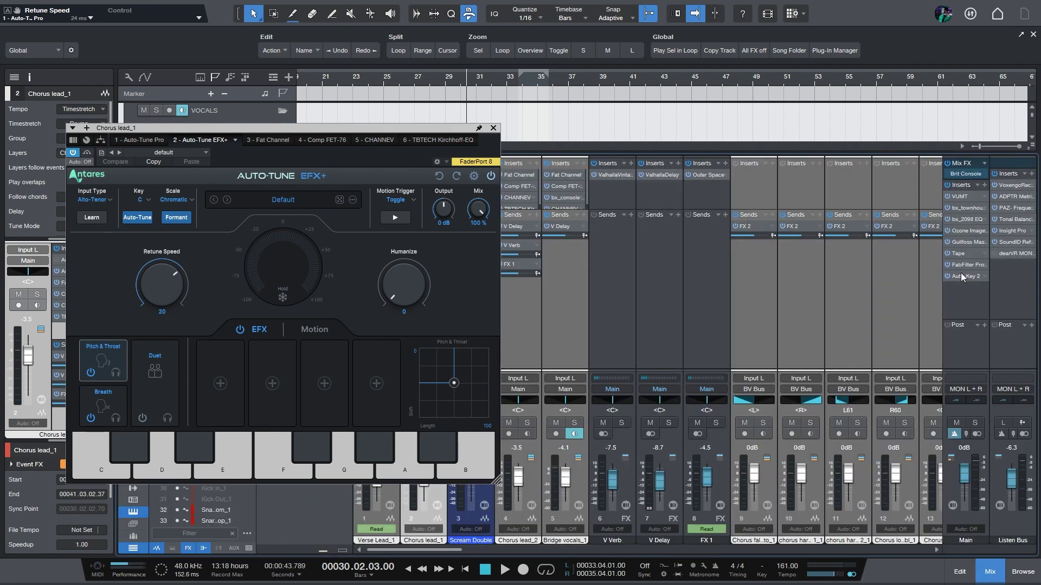
{"action": "left_click", "coordinate": [961, 277]}
{"action": "left_click_drag", "start_coordinate": [347, 128], "coordinate": [346, 129]}
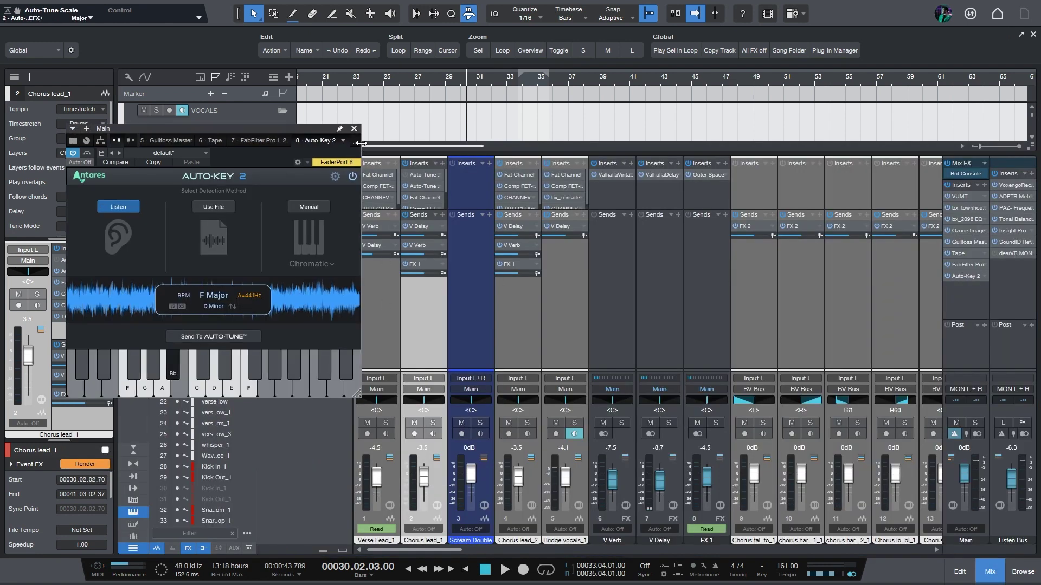
{"action": "left_click", "coordinate": [431, 190]}
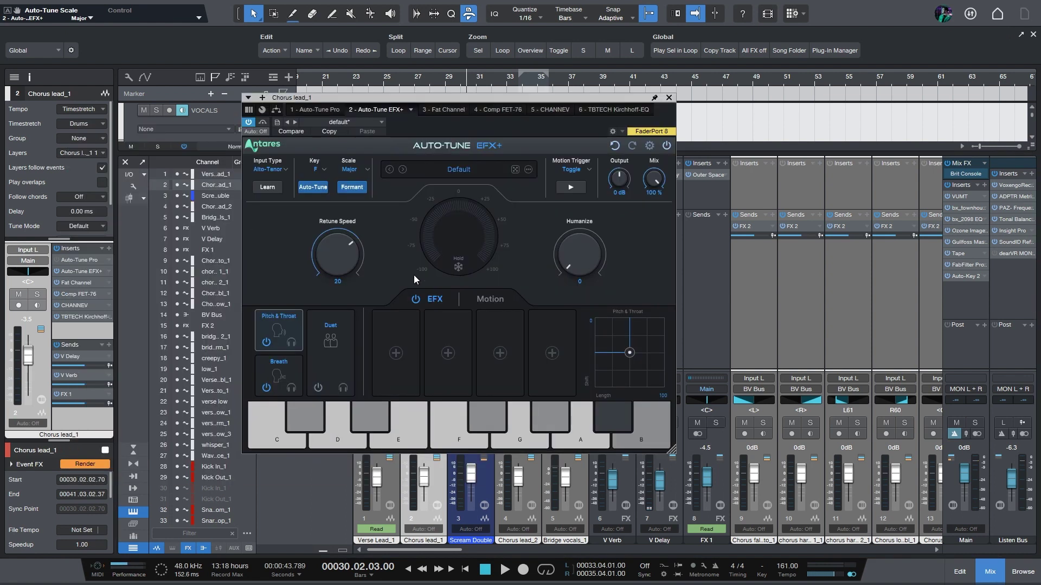
- Play the vocal with Auto-Tune EFX+ Retune Speed set to 0 and add a Vocode effect in the first EFX slot
{"action": "key", "text": "space"}
{"action": "left_click_drag", "start_coordinate": [340, 258], "coordinate": [342, 287]}
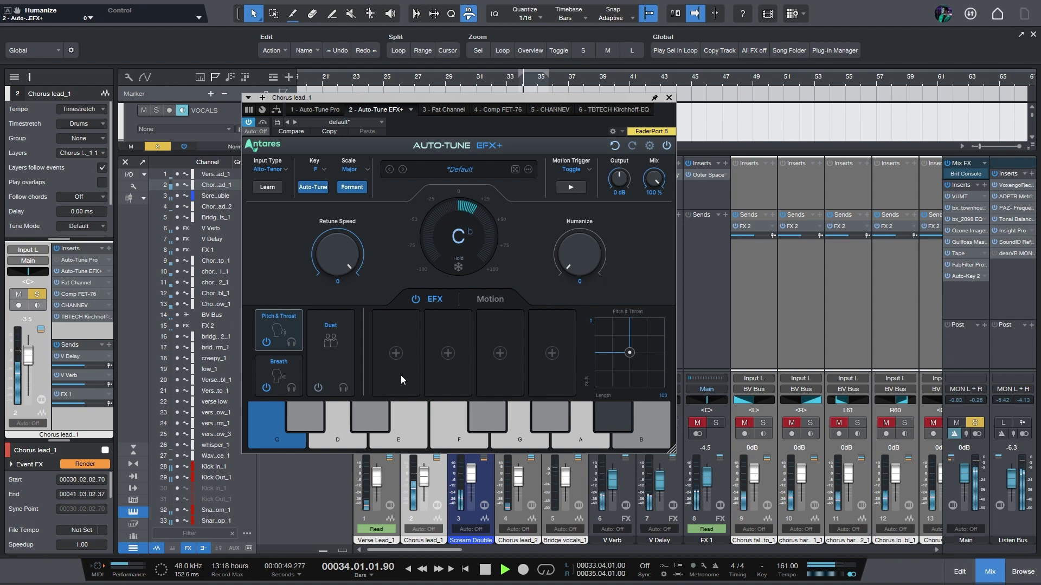
{"action": "left_click", "coordinate": [396, 353]}
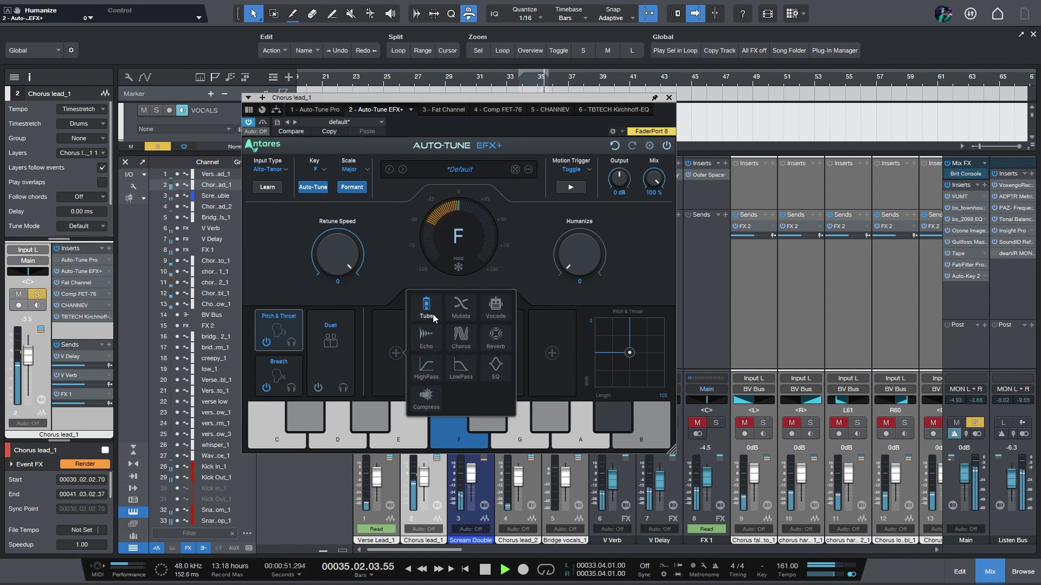
{"action": "left_click", "coordinate": [496, 307]}
{"action": "mouse_move", "coordinate": [630, 361]}
{"action": "left_mouse_down"}
{"action": "mouse_move", "coordinate": [653, 386]}
{"action": "mouse_move", "coordinate": [662, 380]}
{"action": "mouse_move", "coordinate": [575, 367]}
{"action": "mouse_move", "coordinate": [630, 360]}
{"action": "left_mouse_up"}
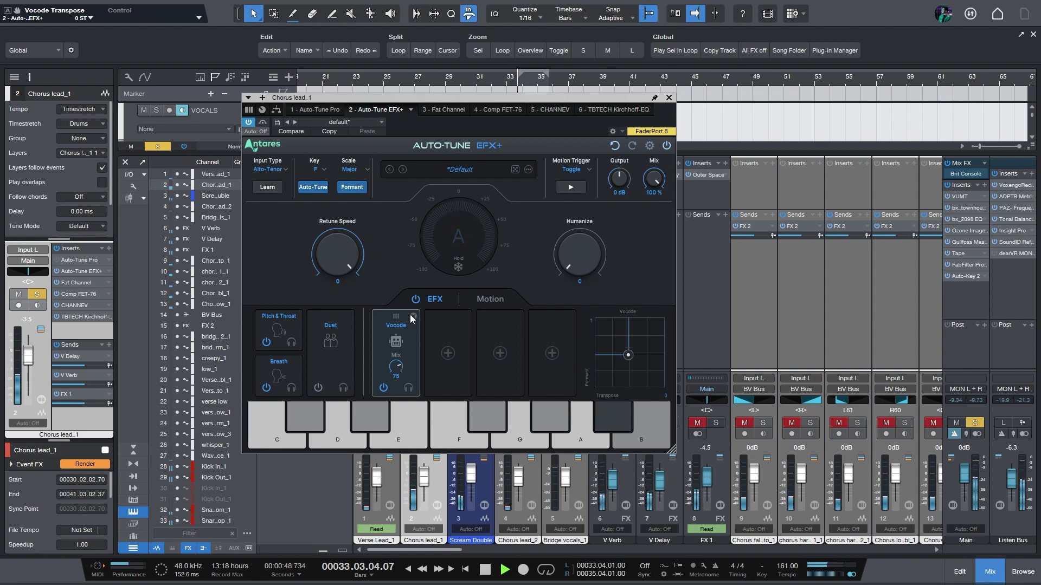
- Replace the Vocode effect in the first EFX slot with Chorus
{"action": "left_click", "coordinate": [414, 322]}
{"action": "left_click", "coordinate": [396, 354]}
{"action": "left_click", "coordinate": [471, 346]}
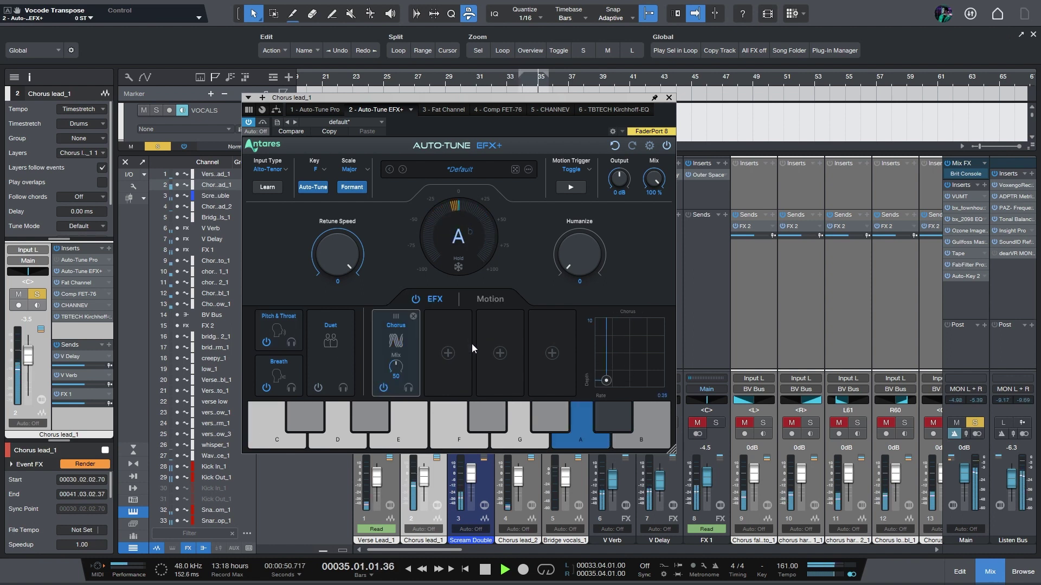
- Add a Mutate effect in the second EFX slot and raise its Modulation while playing the vocal
{"action": "left_click", "coordinate": [449, 353]}
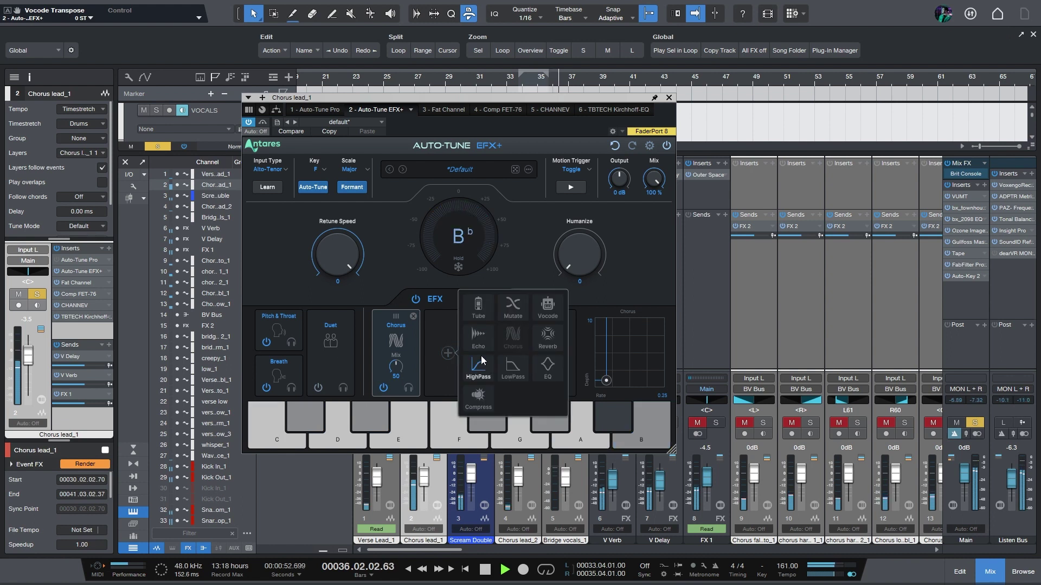
{"action": "left_click", "coordinate": [513, 309]}
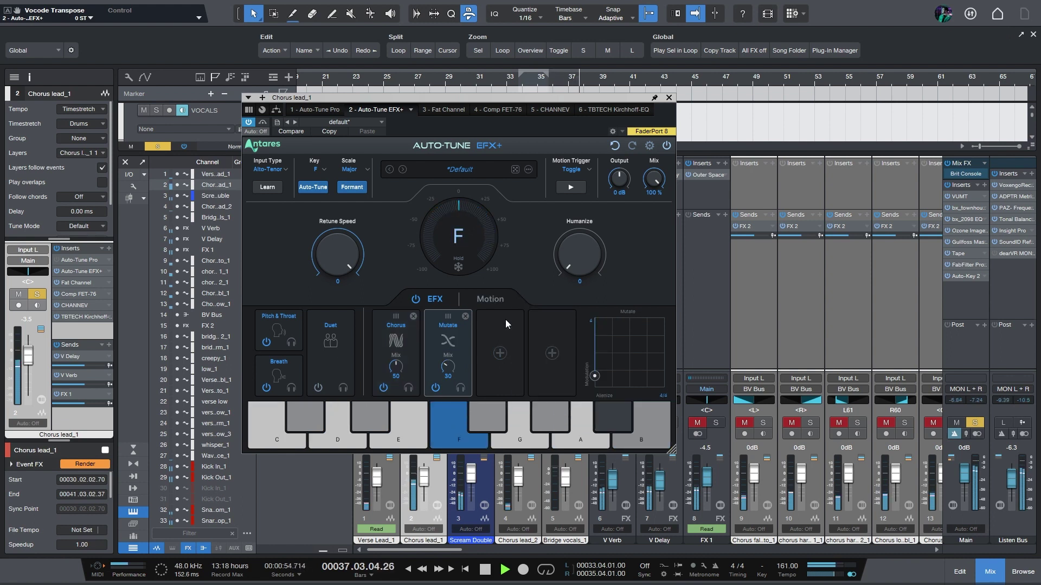
{"action": "key", "text": "space"}
{"action": "left_click_drag", "start_coordinate": [603, 381], "coordinate": [588, 361]}
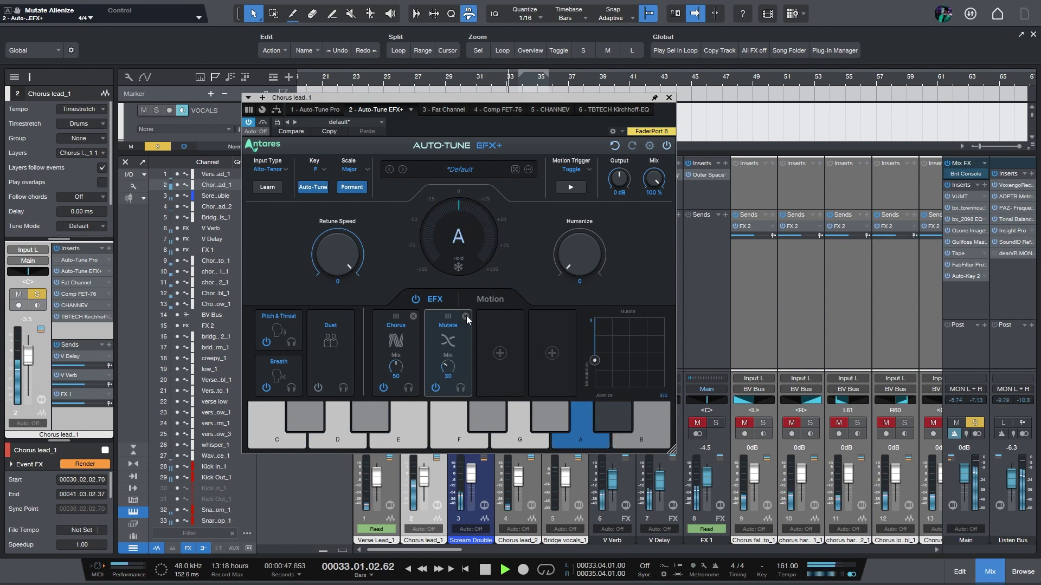
- Replace Mutate with Echo in the second EFX slot and set the Echo Mix to 24
{"action": "left_click", "coordinate": [465, 316]}
{"action": "left_click", "coordinate": [453, 353]}
{"action": "left_click", "coordinate": [494, 336]}
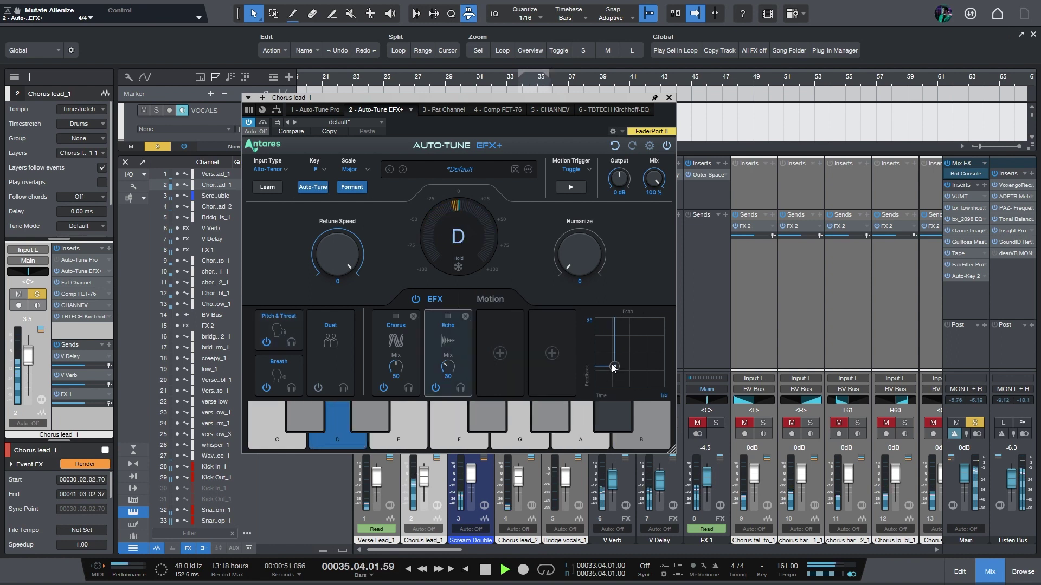
{"action": "left_click_drag", "start_coordinate": [614, 368], "coordinate": [614, 372]}
- Add a Reverb effect in the third EFX slot, set its Mix to 24 and move it ahead of Echo
{"action": "left_click", "coordinate": [503, 357]}
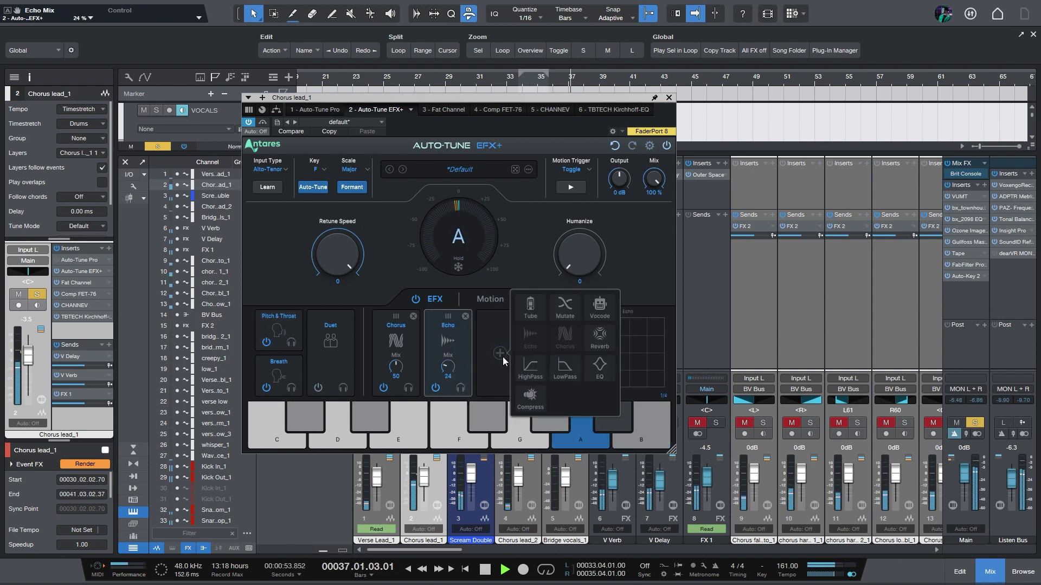
{"action": "left_click", "coordinate": [600, 345]}
{"action": "left_click_drag", "start_coordinate": [500, 367], "coordinate": [451, 347]}
- Play Chorus lead_1 unsoloed with the full mix and switch the Duet effect on and off again
{"action": "key", "text": "space"}
{"action": "key", "text": "space"}
{"action": "left_click", "coordinate": [318, 388]}
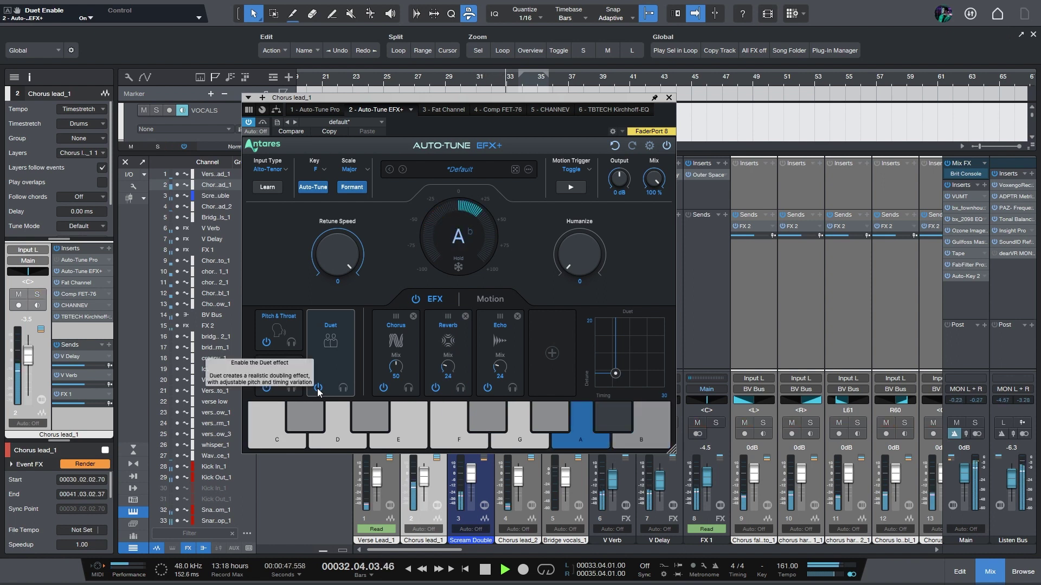
{"action": "left_click", "coordinate": [318, 388]}
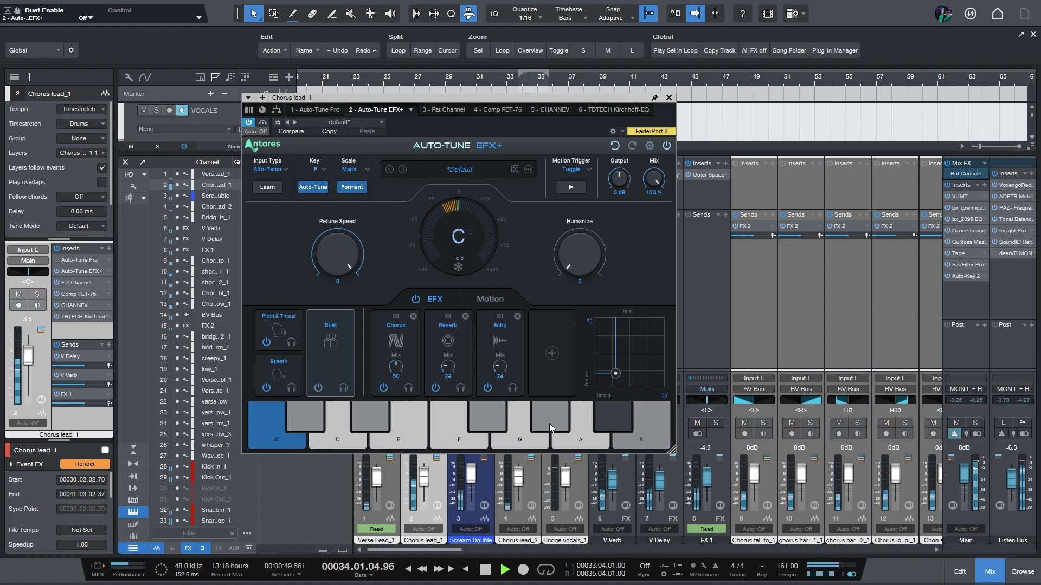
- Set the Auto-Tune EFX+ Output to 3 dB, Retune Speed to 28 and Humanize to 60
{"action": "left_click_drag", "start_coordinate": [616, 191], "coordinate": [617, 176]}
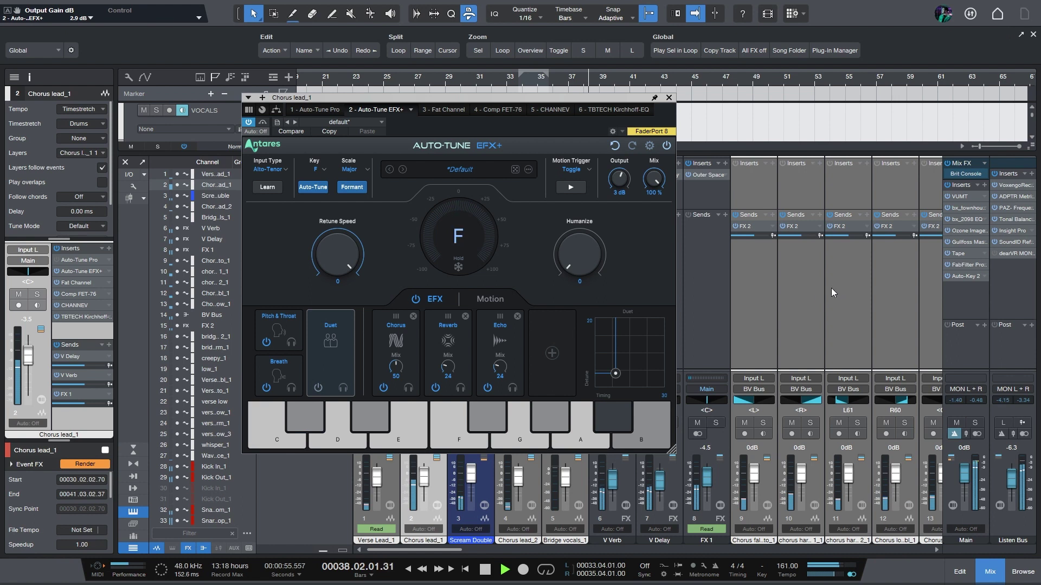
{"action": "left_click_drag", "start_coordinate": [321, 255], "coordinate": [324, 282]}
{"action": "left_click_drag", "start_coordinate": [574, 259], "coordinate": [571, 226]}
{"action": "left_click_drag", "start_coordinate": [337, 255], "coordinate": [338, 252]}
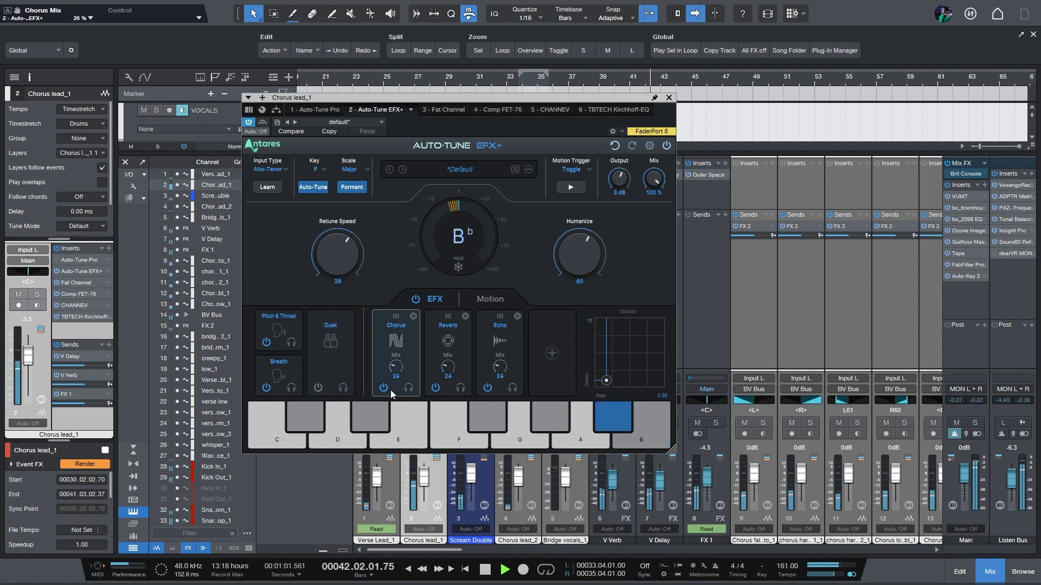
- Set the effect Mix to 10 for Chorus, 14 for Reverb and 12 for Echo, and stop playback
{"action": "left_click_drag", "start_coordinate": [397, 367], "coordinate": [448, 377]}
{"action": "left_click_drag", "start_coordinate": [500, 367], "coordinate": [500, 380]}
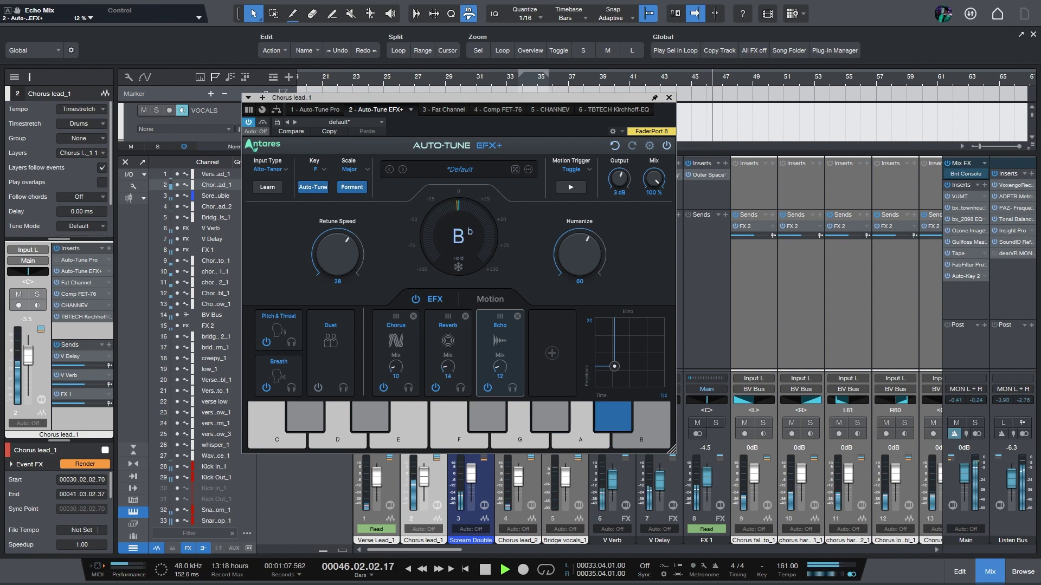
{"action": "key", "text": "space"}
- Remove Auto-Tune Pro and Auto-Tune EFX+ from the Chorus lead_1 inserts and save the song
{"action": "left_click", "coordinate": [669, 98]}
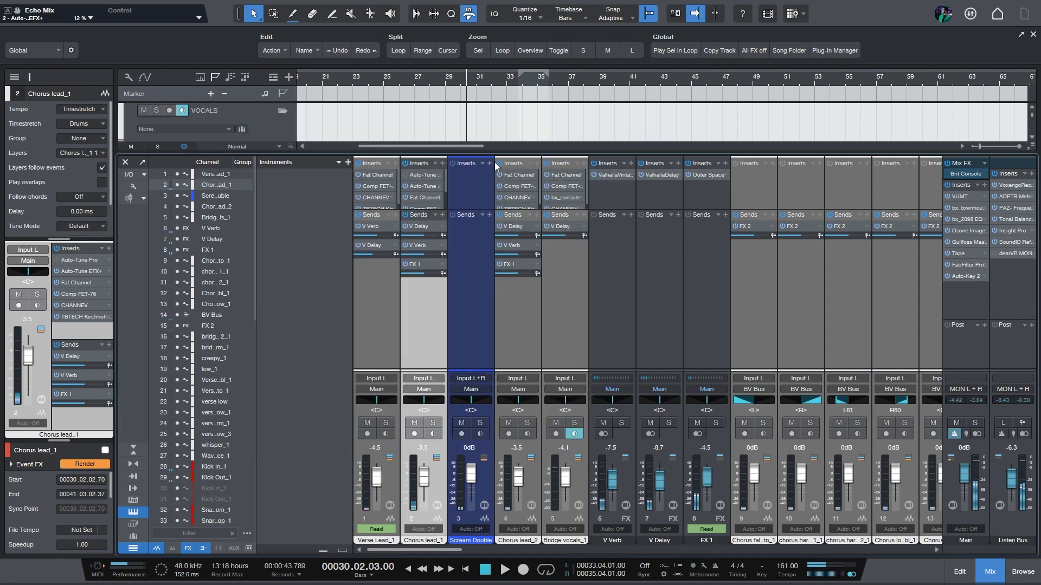
{"action": "right_click", "coordinate": [430, 211]}
{"action": "key", "text": "ctrl+s"}
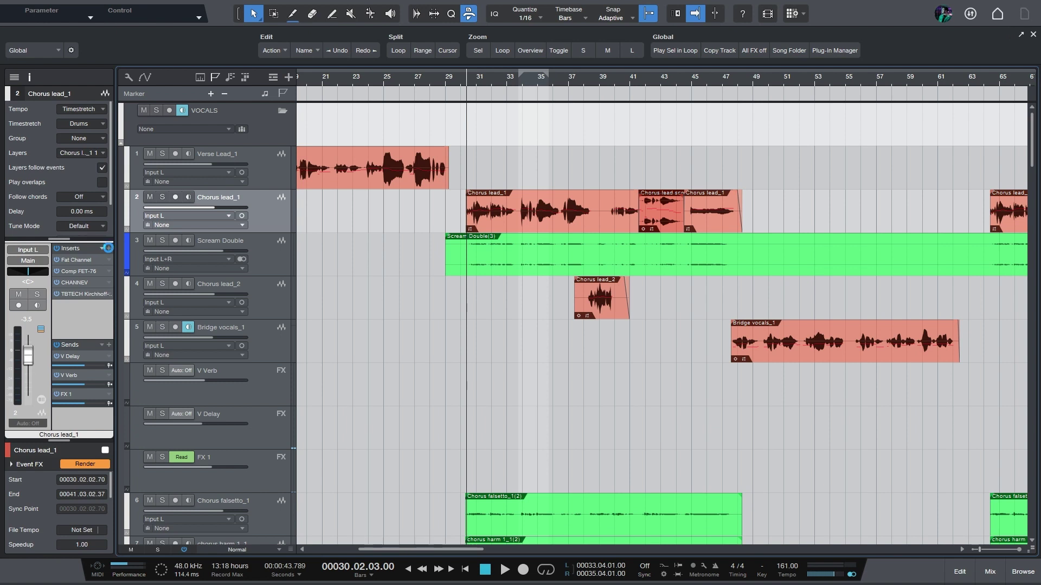
- Move the playback cursor to bar 27, just ahead of the first chorus
{"action": "left_click", "coordinate": [108, 249]}
{"action": "left_click", "coordinate": [160, 398]}
{"action": "scroll", "coordinate": [180, 442], "scroll_direction": "down", "scroll_amount": 1}
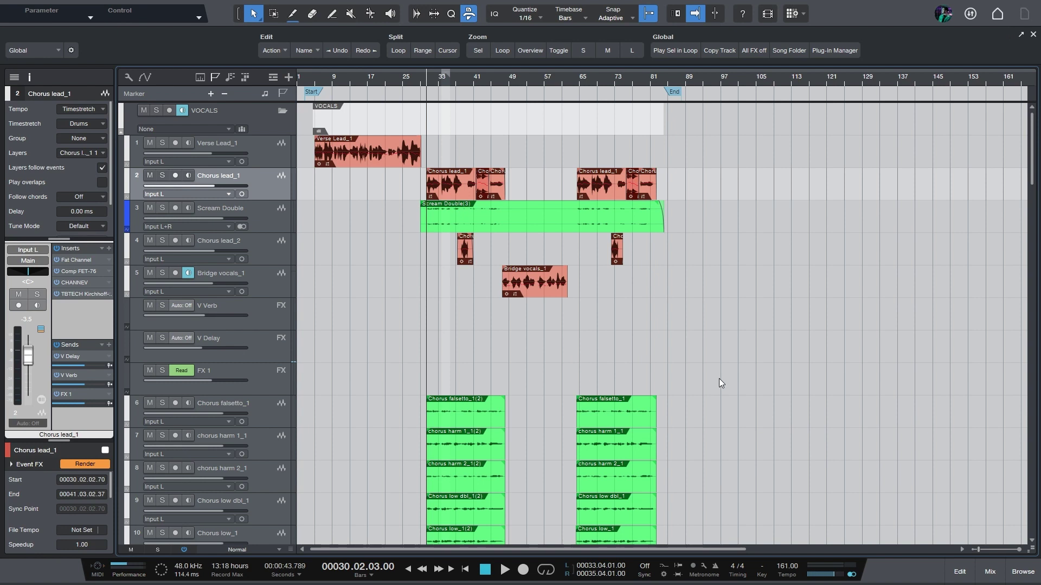
{"action": "left_click_drag", "start_coordinate": [418, 87], "coordinate": [411, 81]}
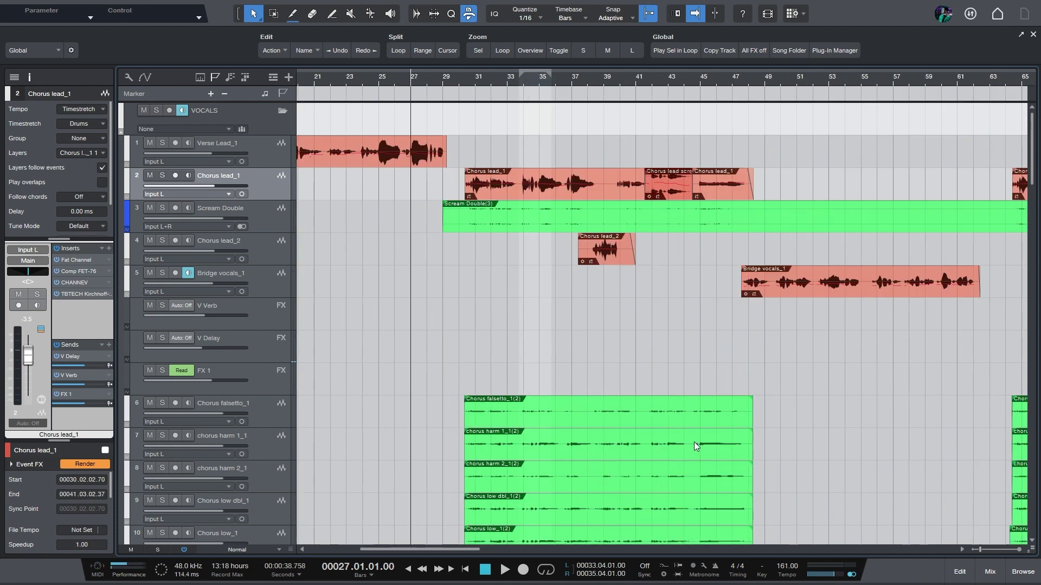
- Look over the whole arrangement, from the vocal tracks down through the drums, bass, guitars and synths
{"action": "key", "text": "shift+z"}
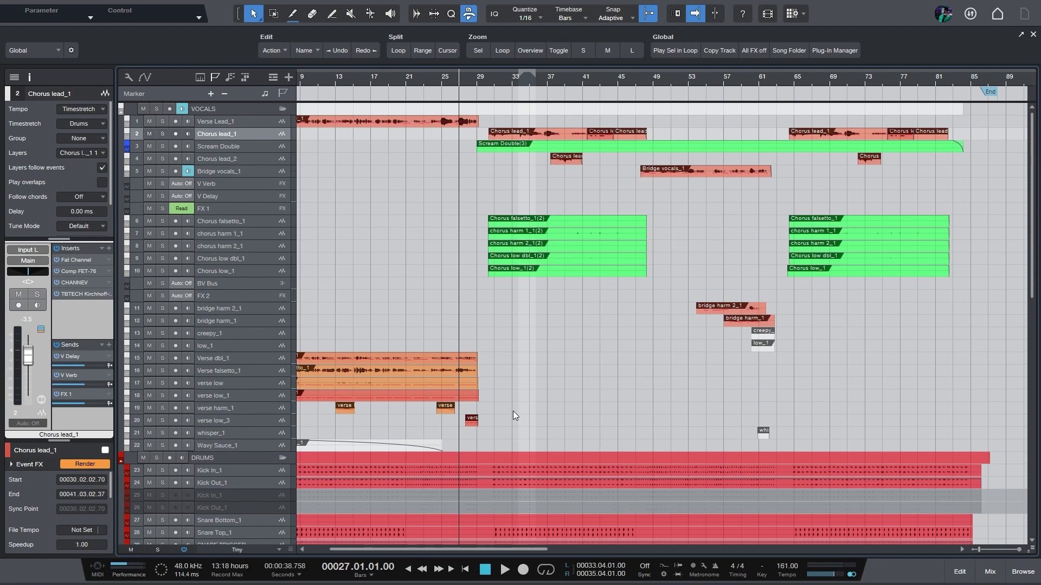
{"action": "scroll", "coordinate": [513, 411], "scroll_direction": "down", "scroll_amount": 4}
{"action": "scroll", "coordinate": [757, 422], "scroll_direction": "down", "scroll_amount": 10}
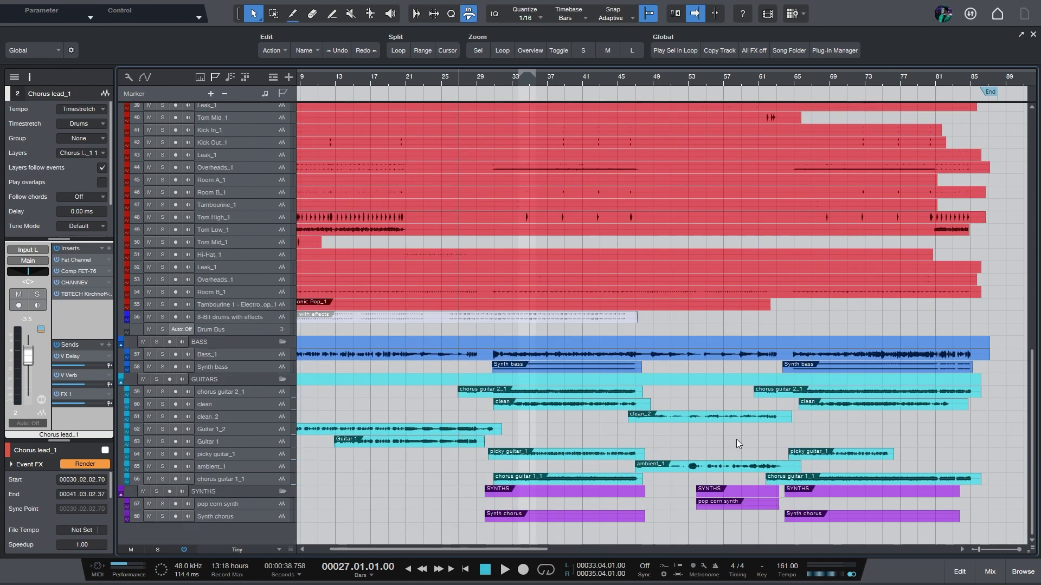
{"action": "scroll", "coordinate": [736, 439], "scroll_direction": "up", "scroll_amount": 2}
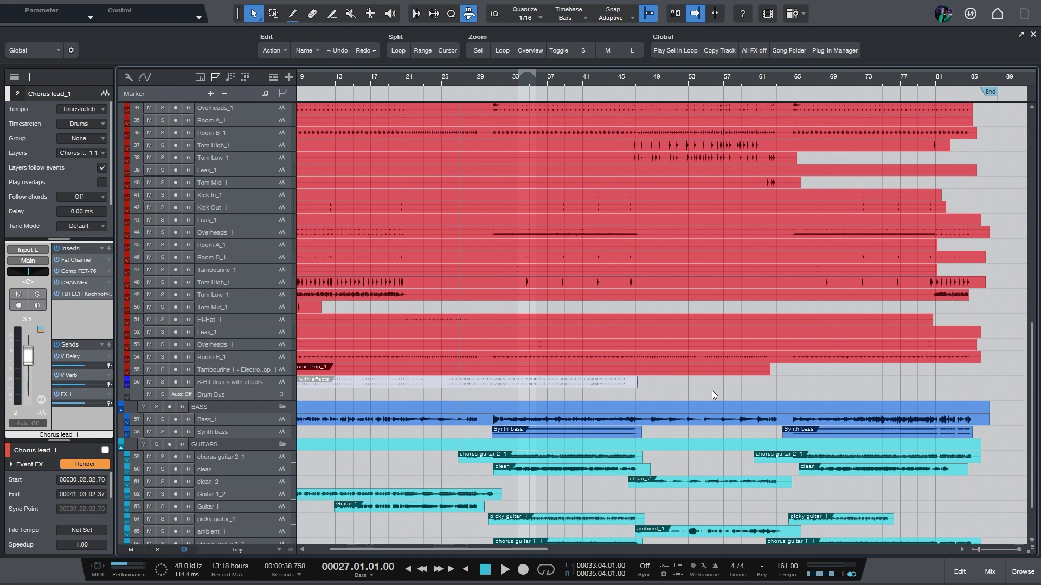
{"action": "scroll", "coordinate": [743, 382], "scroll_direction": "down", "scroll_amount": 2}
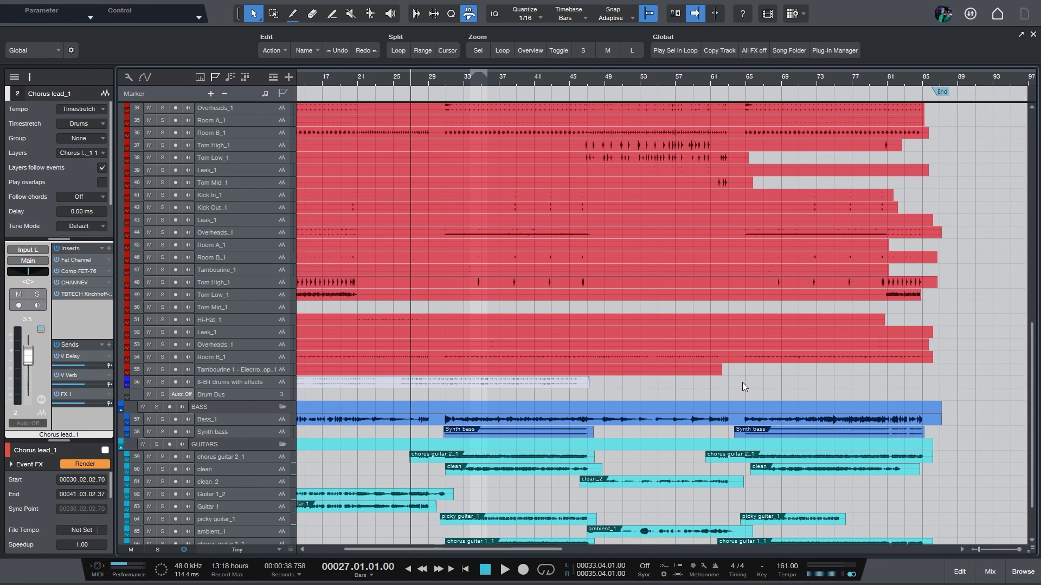